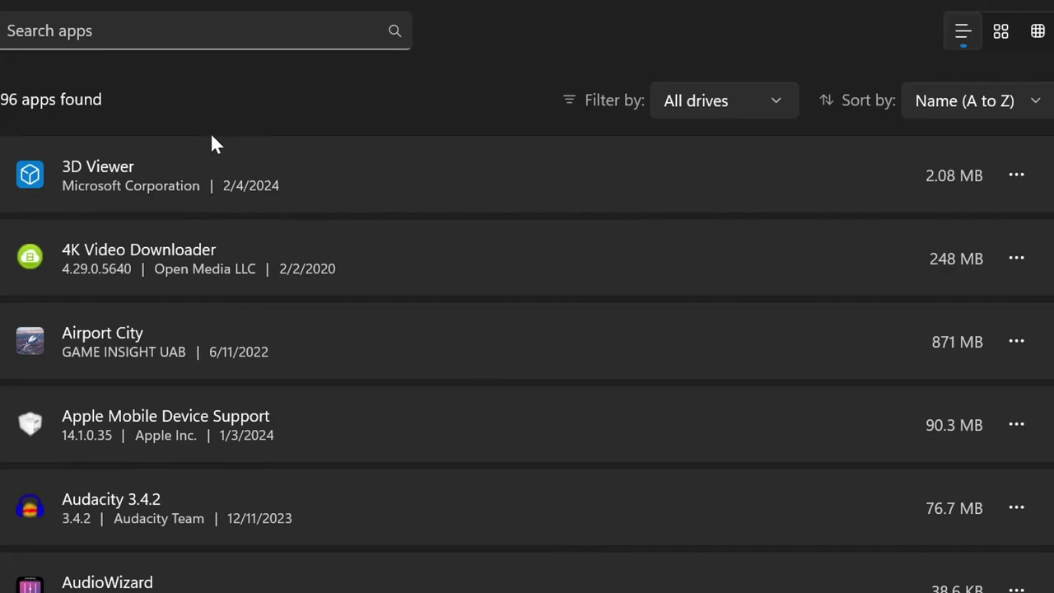
Scroll through the installed apps list in Windows Settings
{"action": "scroll", "coordinate": [231, 139], "scroll_direction": "down", "scroll_amount": 3}
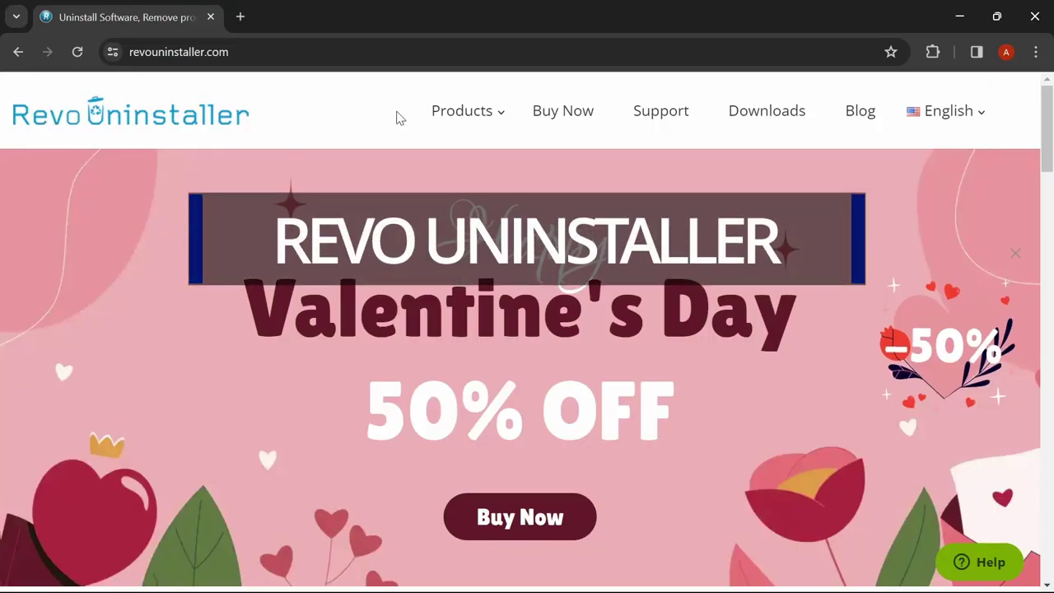
Browse to the Revo Uninstaller Pro page, then the Revo Uninstaller Free page
{"action": "mouse_move", "coordinate": [487, 113]}
{"action": "left_click", "coordinate": [499, 221]}
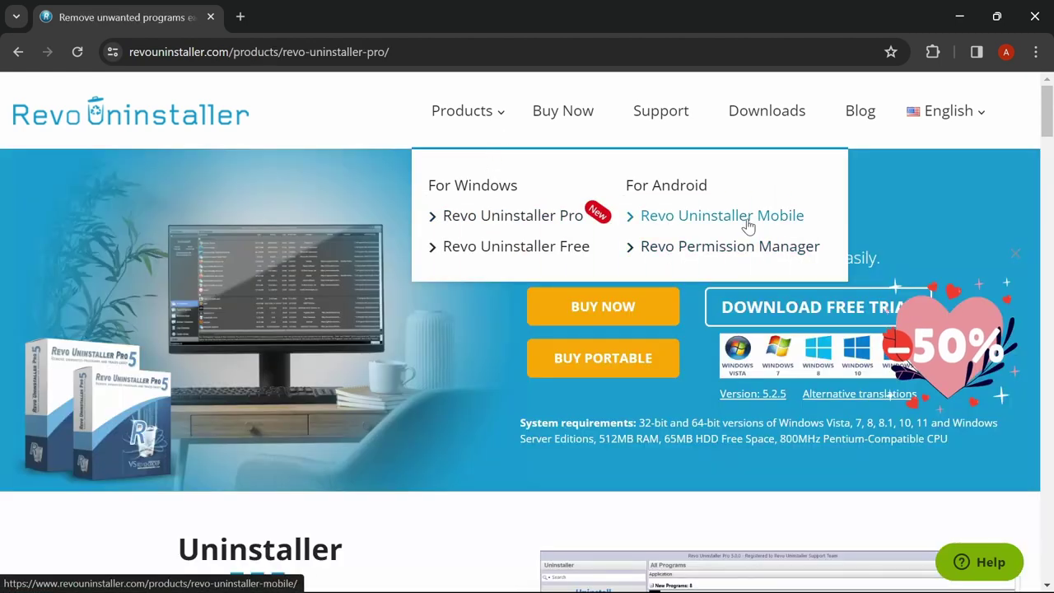
{"action": "left_click", "coordinate": [531, 249]}
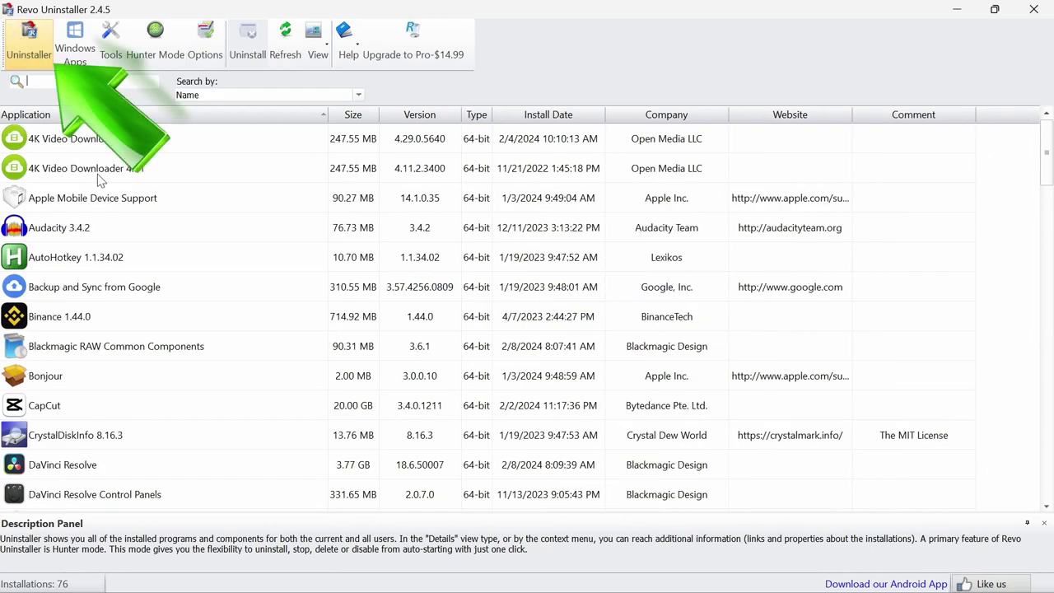
Select CrystalDiskInfo 8.16.3 in the programs list and start uninstalling it
{"action": "scroll", "coordinate": [97, 180], "scroll_direction": "down", "scroll_amount": 2}
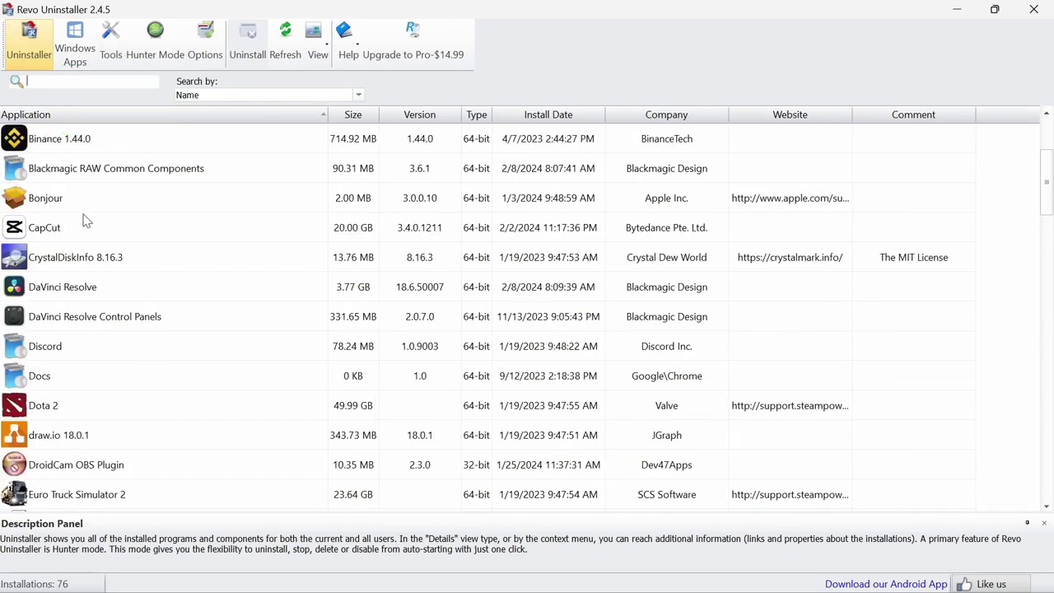
{"action": "left_click", "coordinate": [86, 260]}
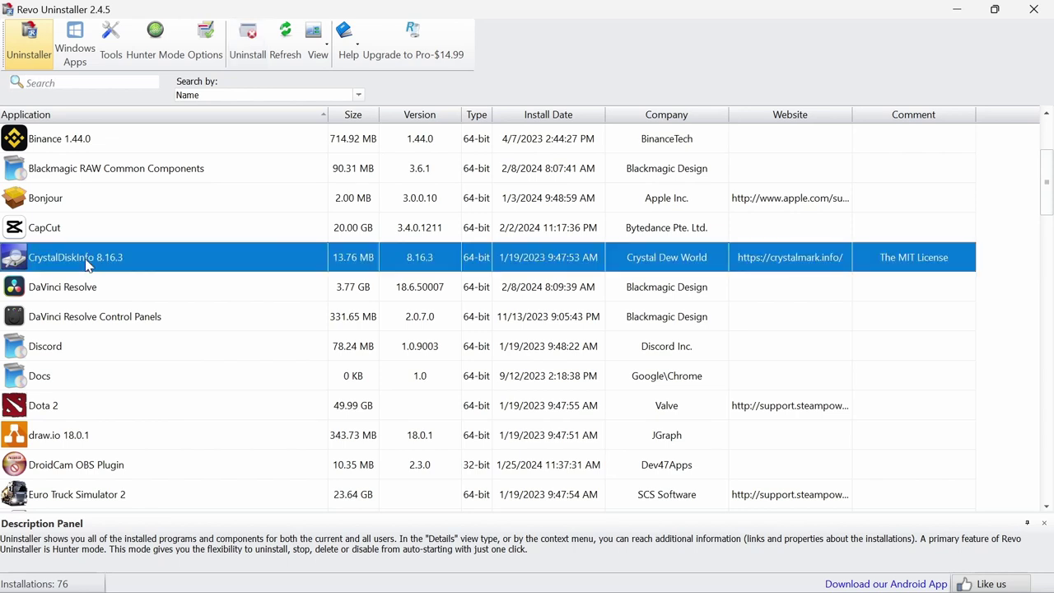
{"action": "left_click", "coordinate": [246, 61]}
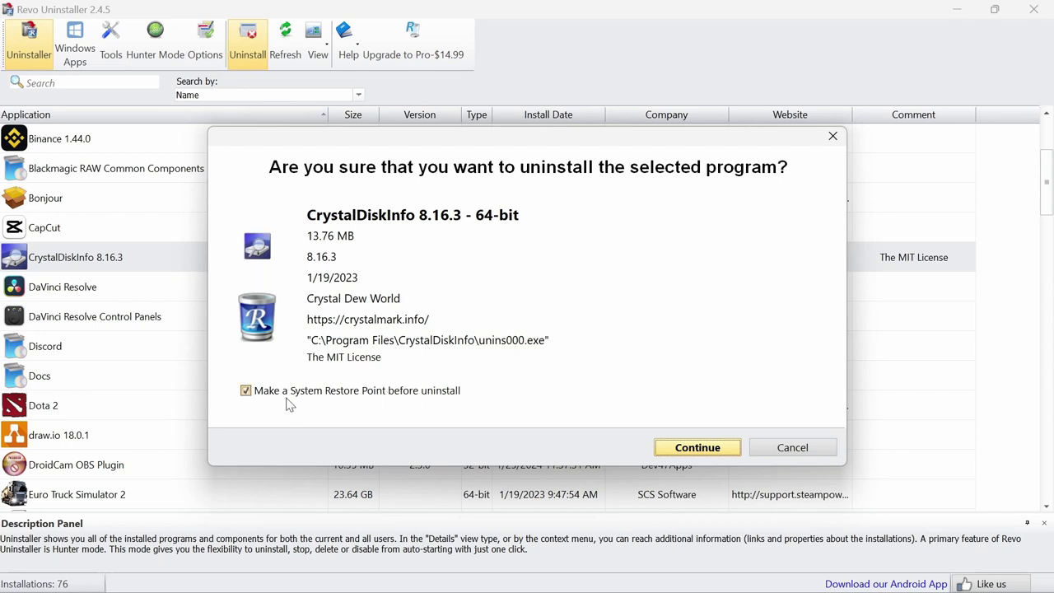
Turn off the system restore point option for the CrystalDiskInfo uninstall
{"action": "left_click", "coordinate": [410, 393]}
Remove CrystalDiskInfo with all its components, logs and settings, and dismiss the success message
{"action": "left_click", "coordinate": [716, 442]}
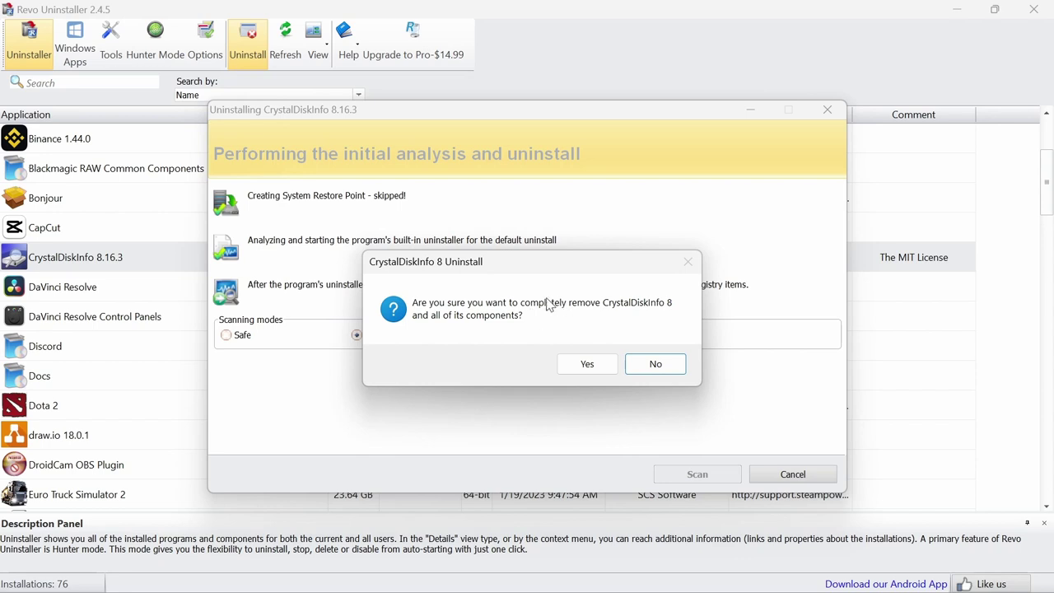
{"action": "left_click", "coordinate": [593, 364]}
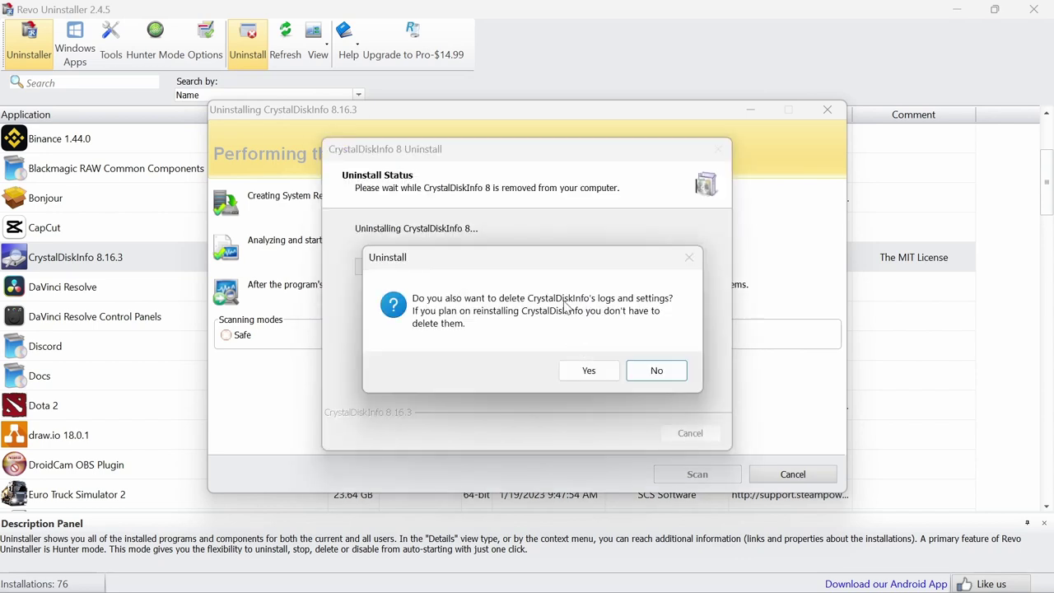
{"action": "left_click", "coordinate": [587, 371]}
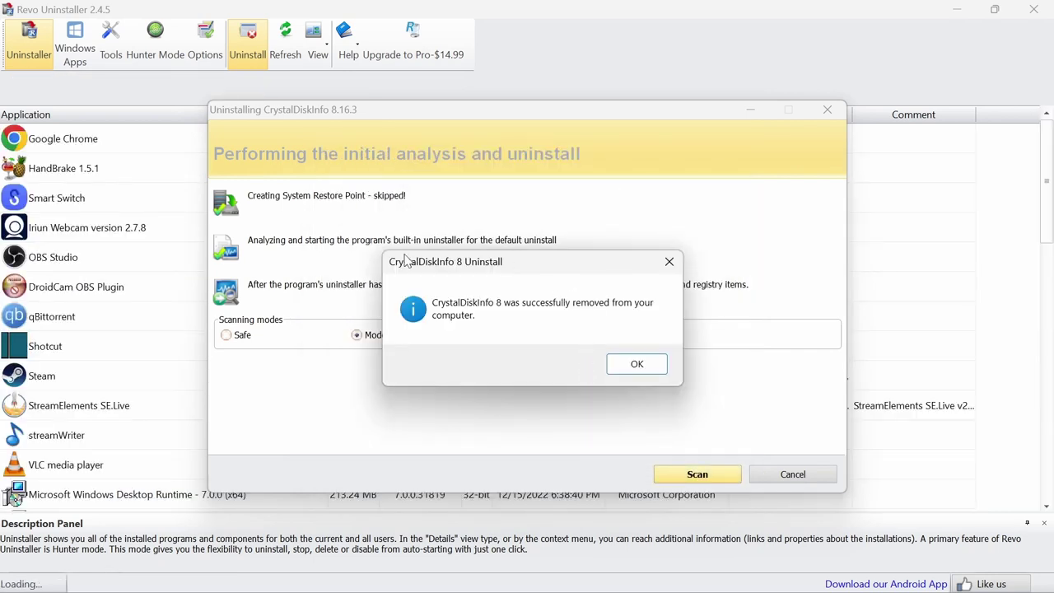
{"action": "left_click", "coordinate": [628, 370]}
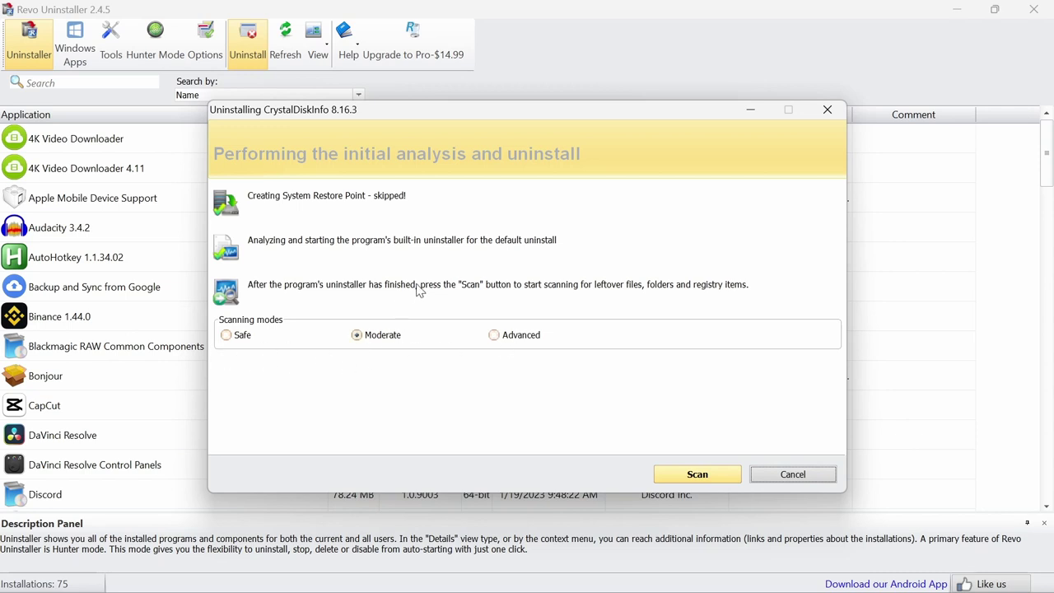
Run the Moderate leftover scan for CrystalDiskInfo and acknowledge that nothing was found
{"action": "left_click", "coordinate": [686, 476]}
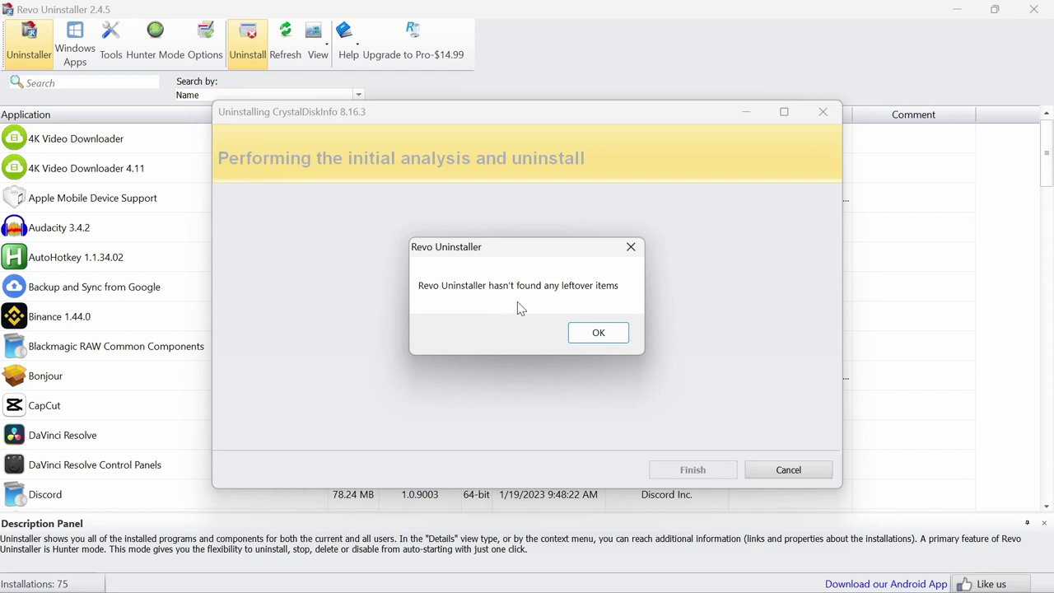
{"action": "left_click", "coordinate": [602, 334]}
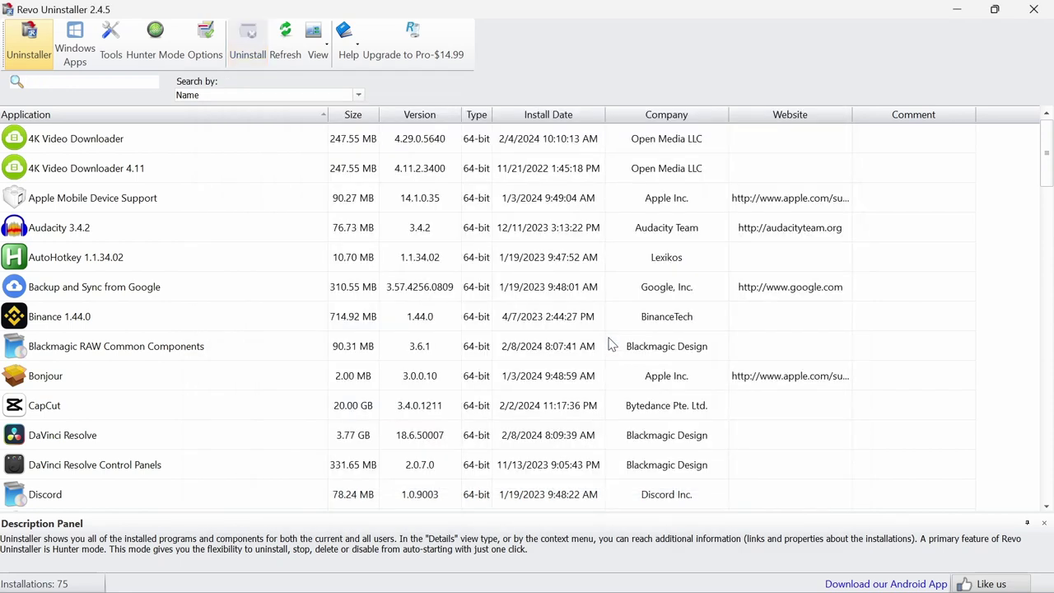
Select draw.io 18.0.1 in the programs list, passing AutoHotkey and Backup and Sync
{"action": "left_click", "coordinate": [150, 255]}
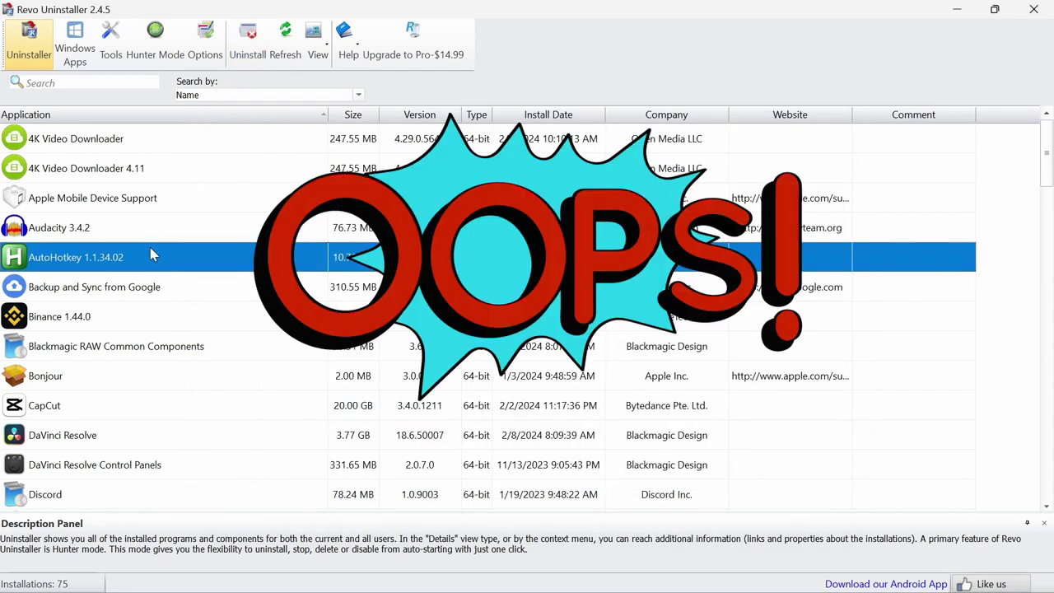
{"action": "left_click", "coordinate": [136, 288]}
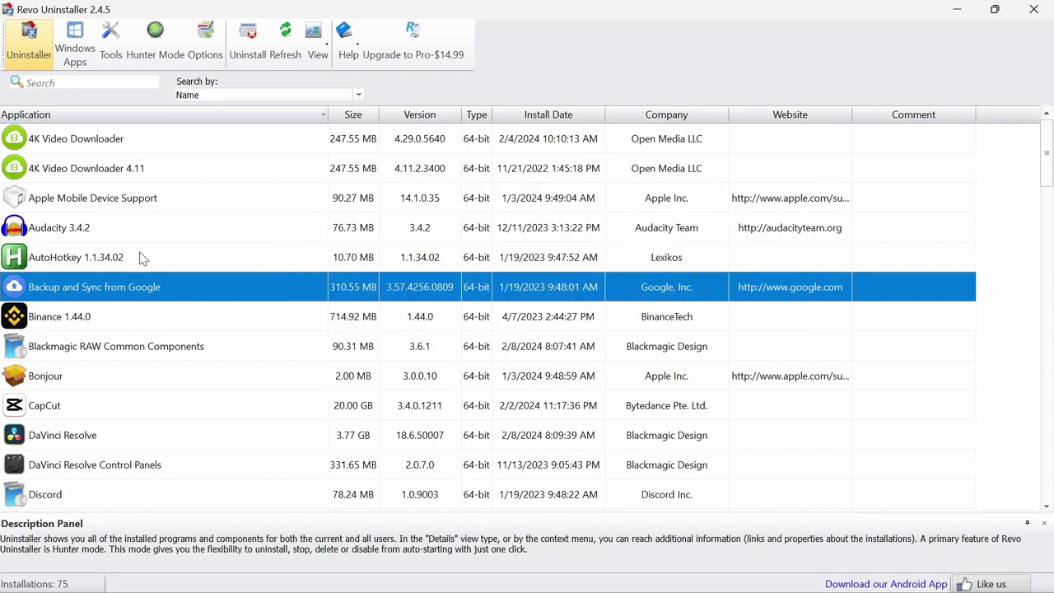
{"action": "scroll", "coordinate": [140, 257], "scroll_direction": "down", "scroll_amount": 4}
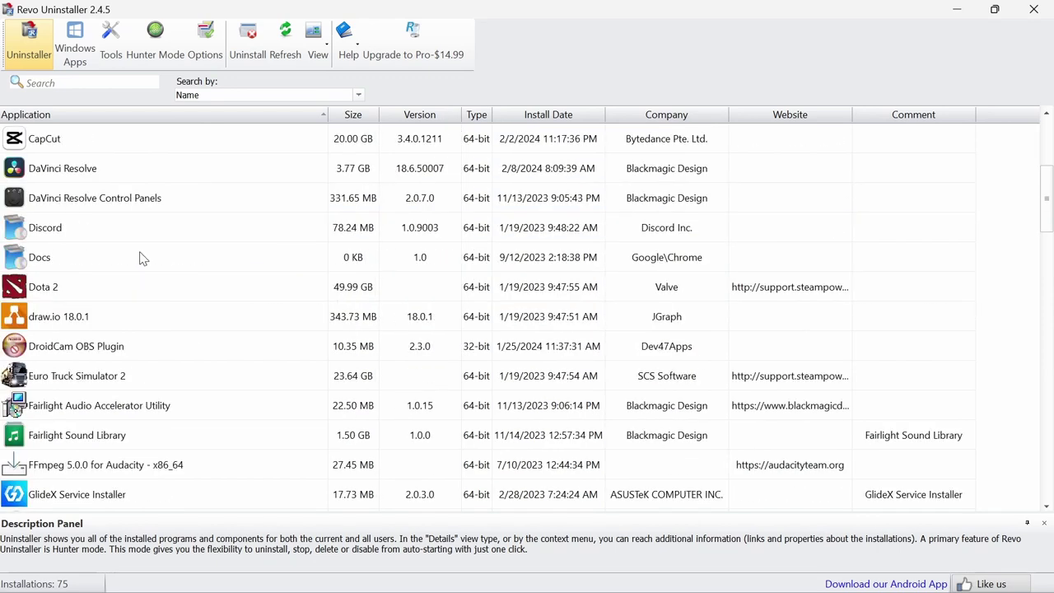
{"action": "left_click", "coordinate": [104, 237]}
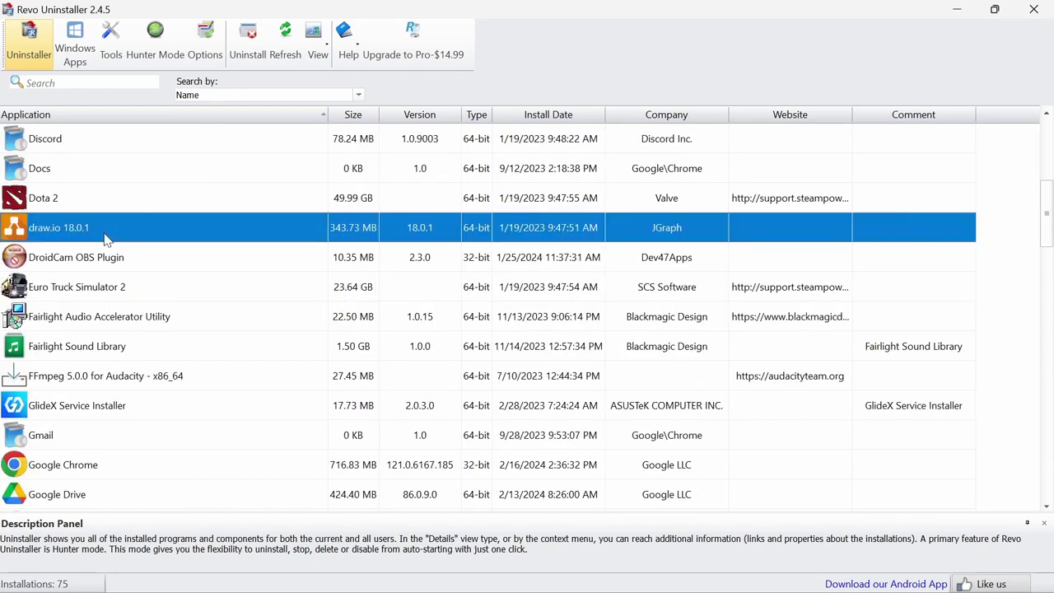
Uninstall draw.io 18.0.1 through its own uninstaller, skipping the system restore point
{"action": "left_click", "coordinate": [249, 56]}
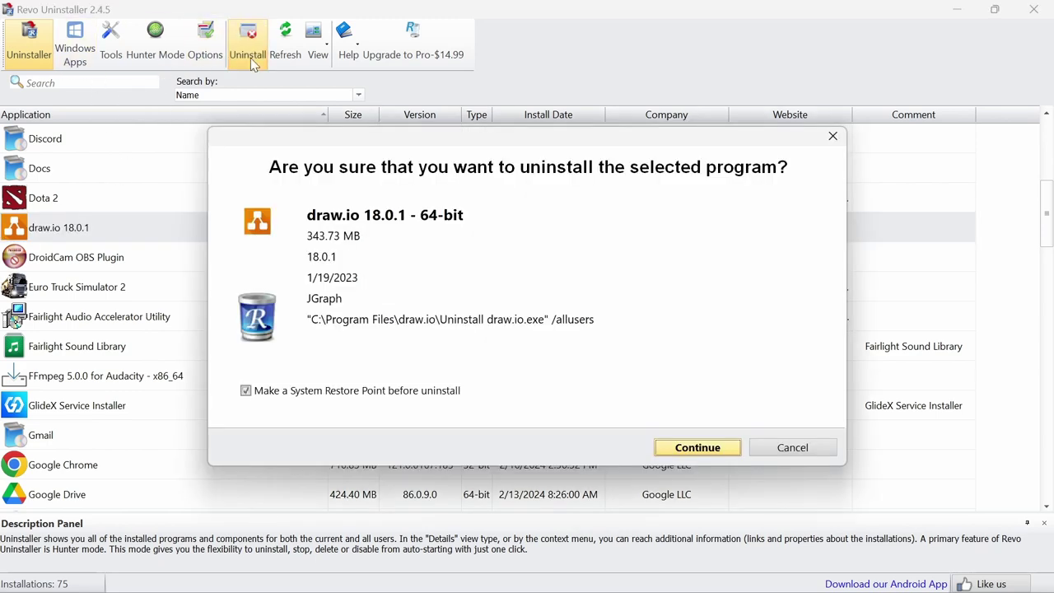
{"action": "left_click", "coordinate": [393, 391]}
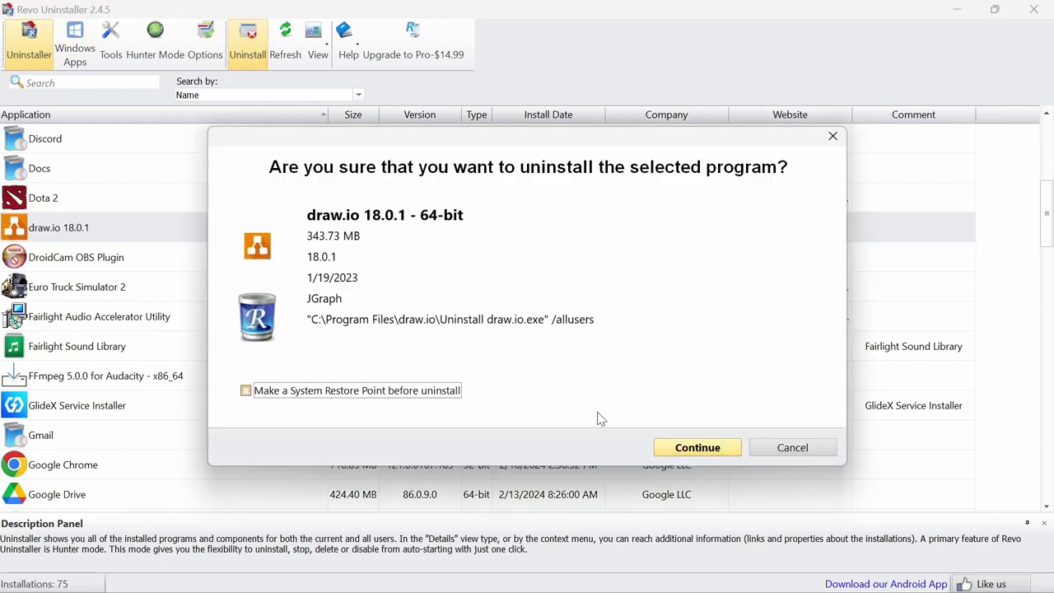
{"action": "left_click", "coordinate": [688, 450]}
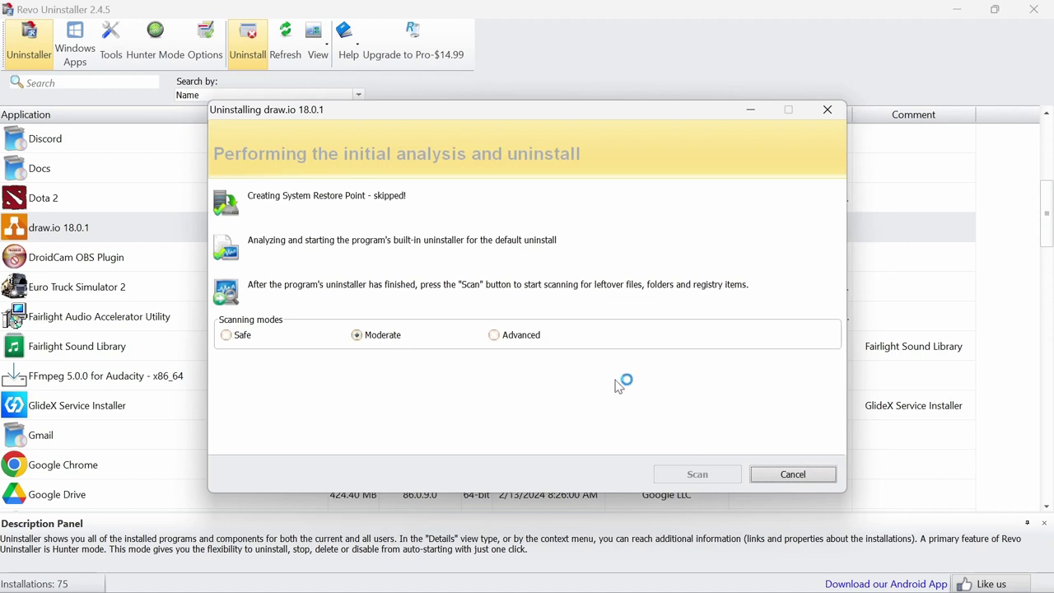
{"action": "left_click", "coordinate": [630, 438]}
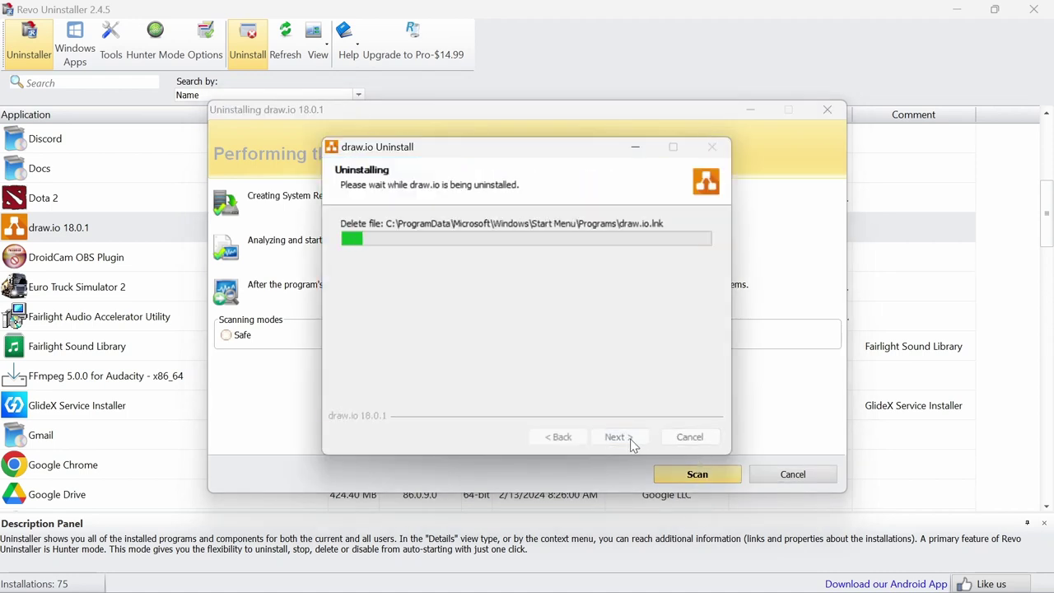
{"action": "left_click", "coordinate": [619, 369]}
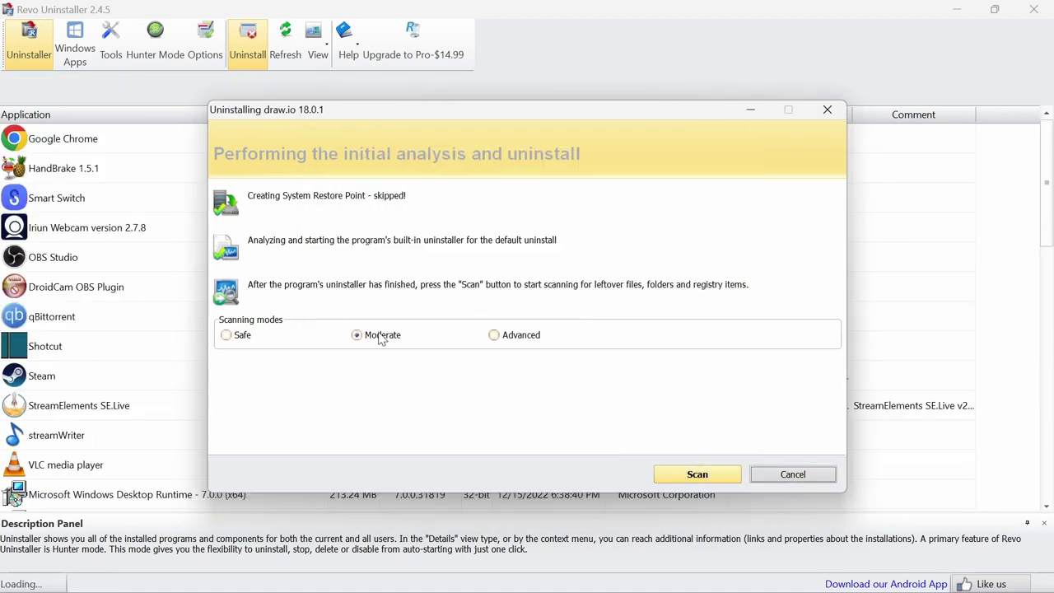
Scan for draw.io leftovers and delete all three leftover registry values
{"action": "left_click", "coordinate": [697, 474]}
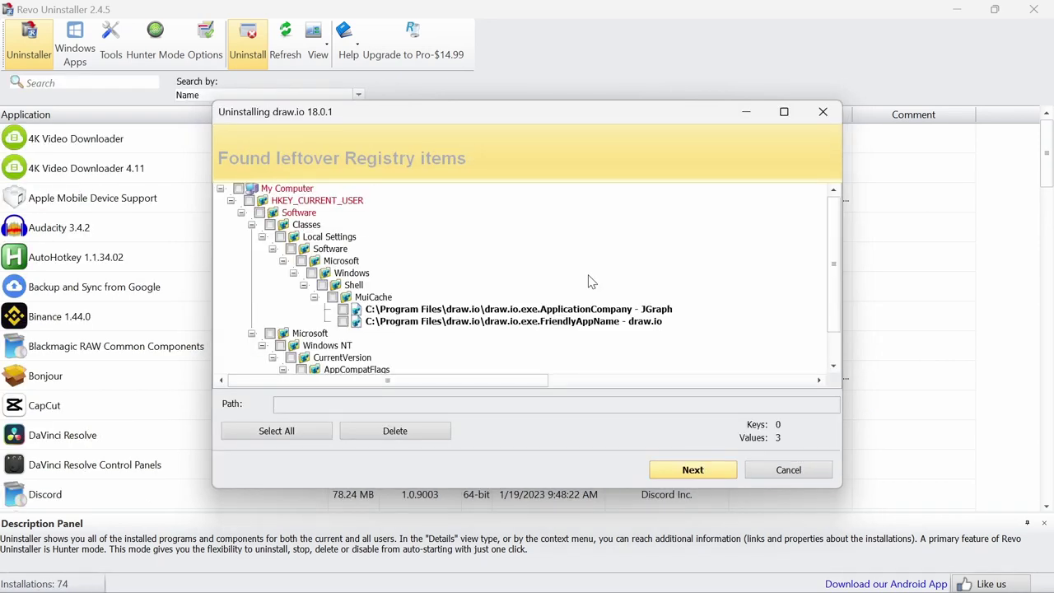
{"action": "scroll", "coordinate": [356, 253], "scroll_direction": "down", "scroll_amount": 2}
{"action": "scroll", "coordinate": [356, 253], "scroll_direction": "up", "scroll_amount": 2}
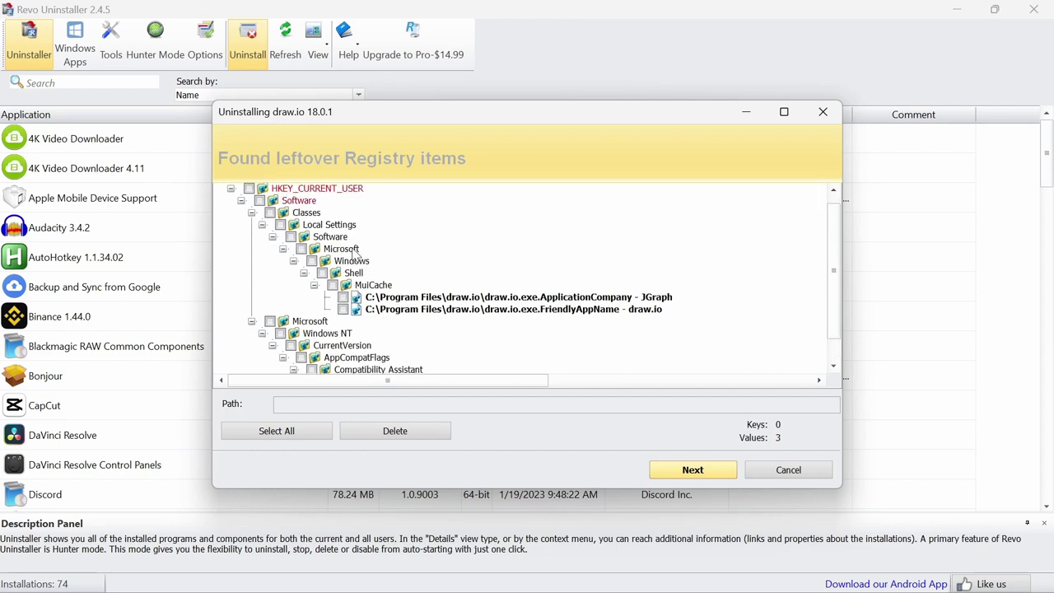
{"action": "left_click", "coordinate": [277, 432]}
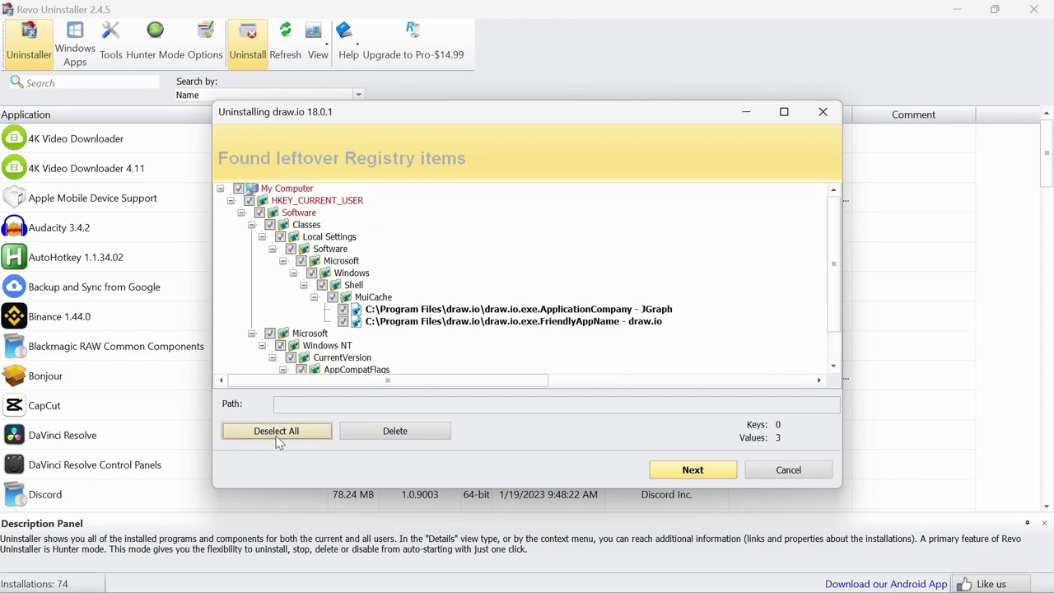
{"action": "left_click", "coordinate": [392, 434]}
{"action": "left_click", "coordinate": [565, 340]}
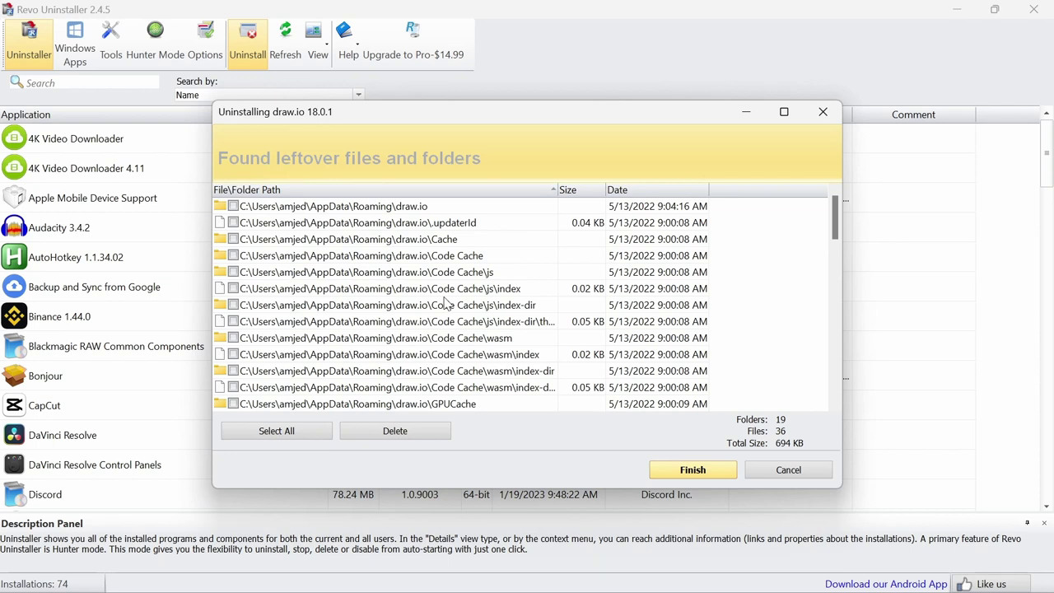
Delete all 19 leftover folders and 36 files (694 KB) left by draw.io
{"action": "left_click", "coordinate": [287, 435]}
{"action": "left_click", "coordinate": [395, 432]}
{"action": "left_click", "coordinate": [561, 349]}
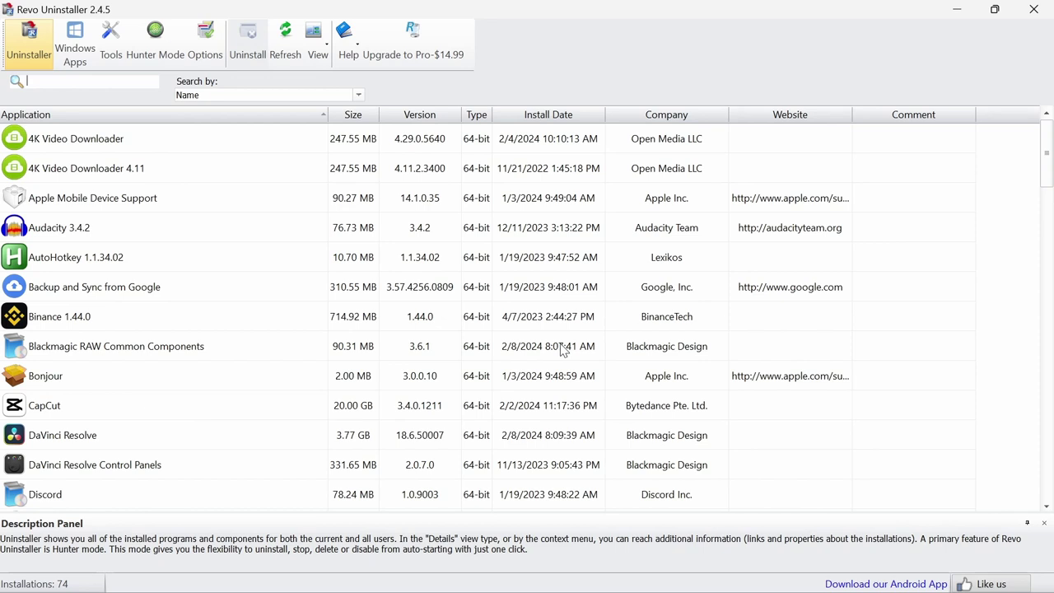
Show the list of 79 Windows Apps and select OneNote for Windows 10
{"action": "left_click", "coordinate": [78, 49]}
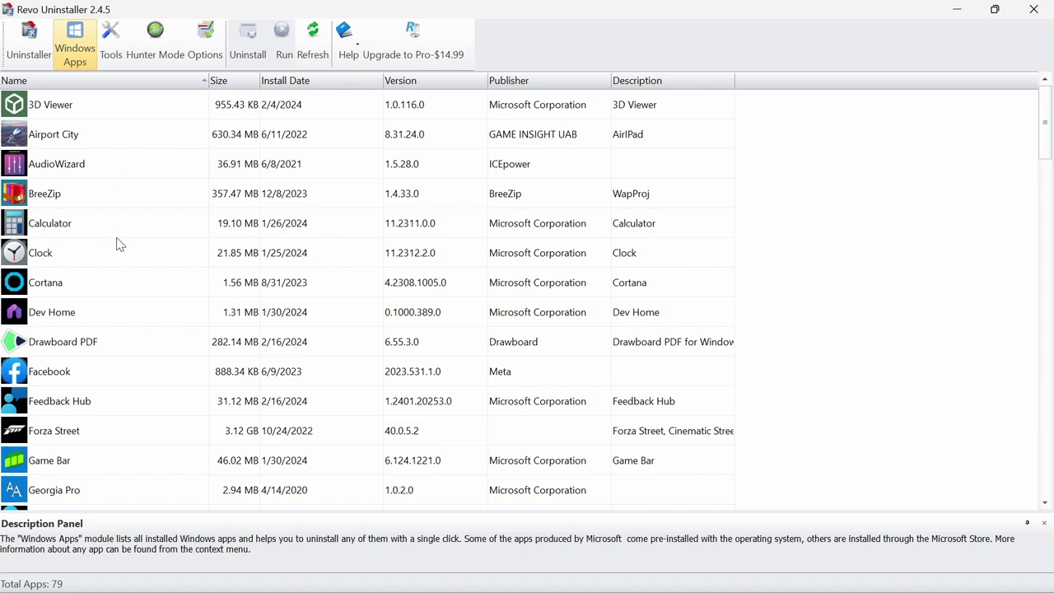
{"action": "left_click", "coordinate": [74, 294]}
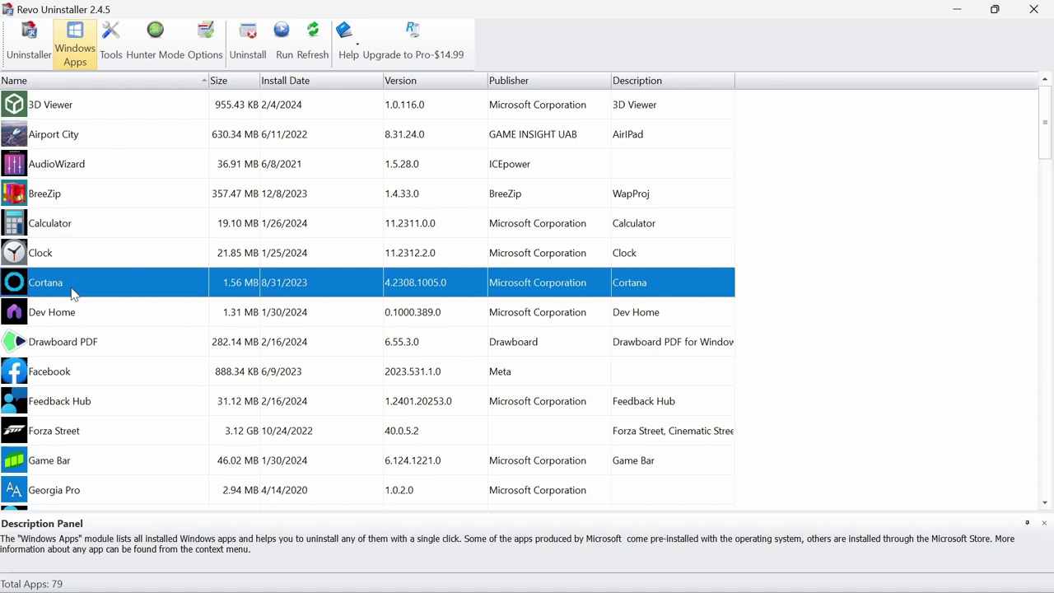
{"action": "scroll", "coordinate": [90, 251], "scroll_direction": "down", "scroll_amount": 12}
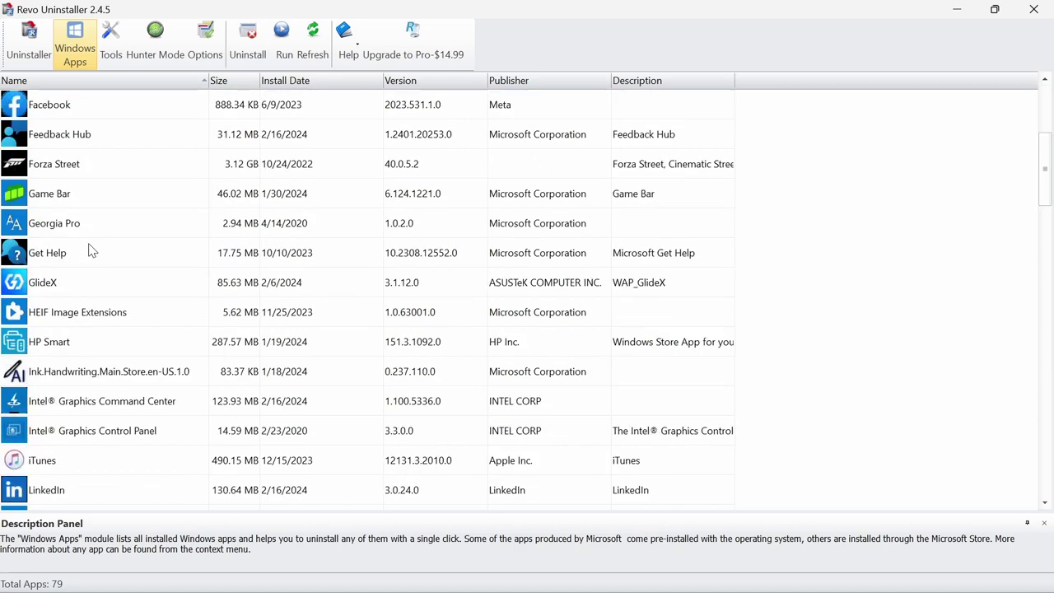
{"action": "left_click", "coordinate": [91, 252]}
{"action": "left_click", "coordinate": [92, 285]}
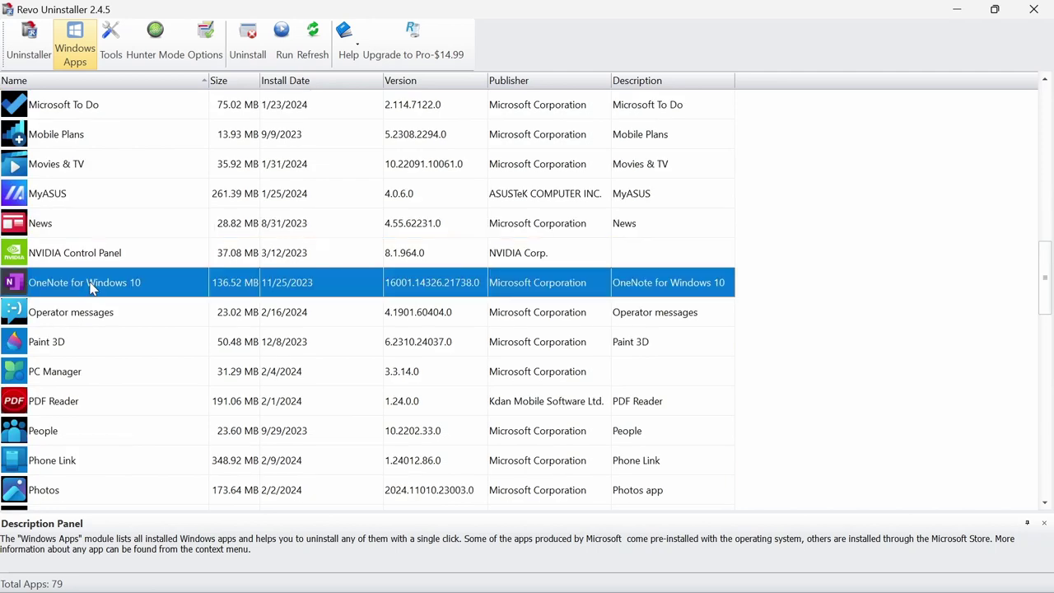
Uninstall OneNote for Windows 10 without a system restore point, then scan for its leftovers
{"action": "left_click", "coordinate": [247, 45]}
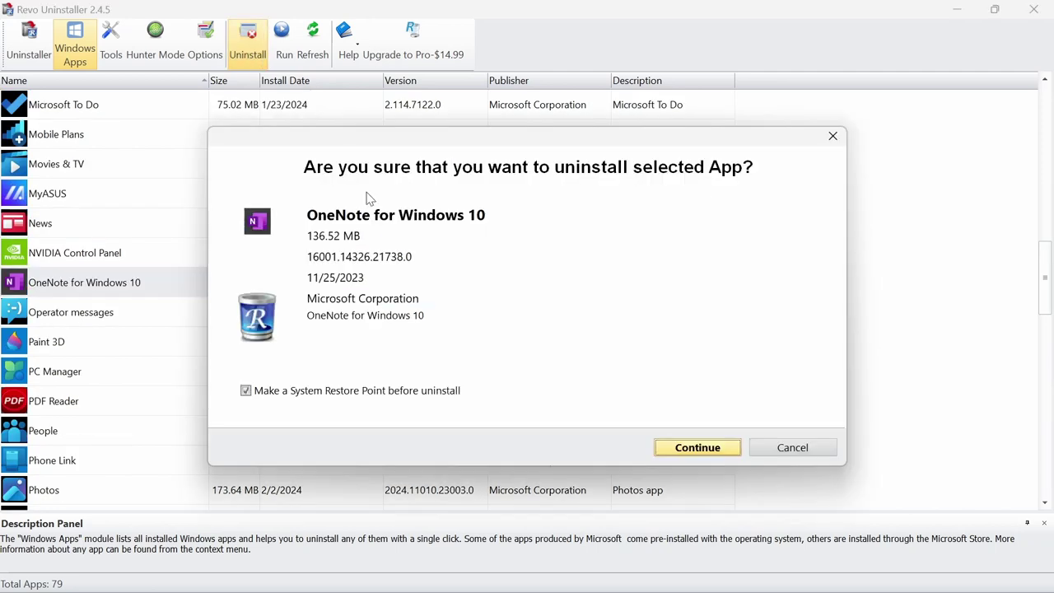
{"action": "left_click", "coordinate": [344, 392]}
{"action": "left_click", "coordinate": [677, 451]}
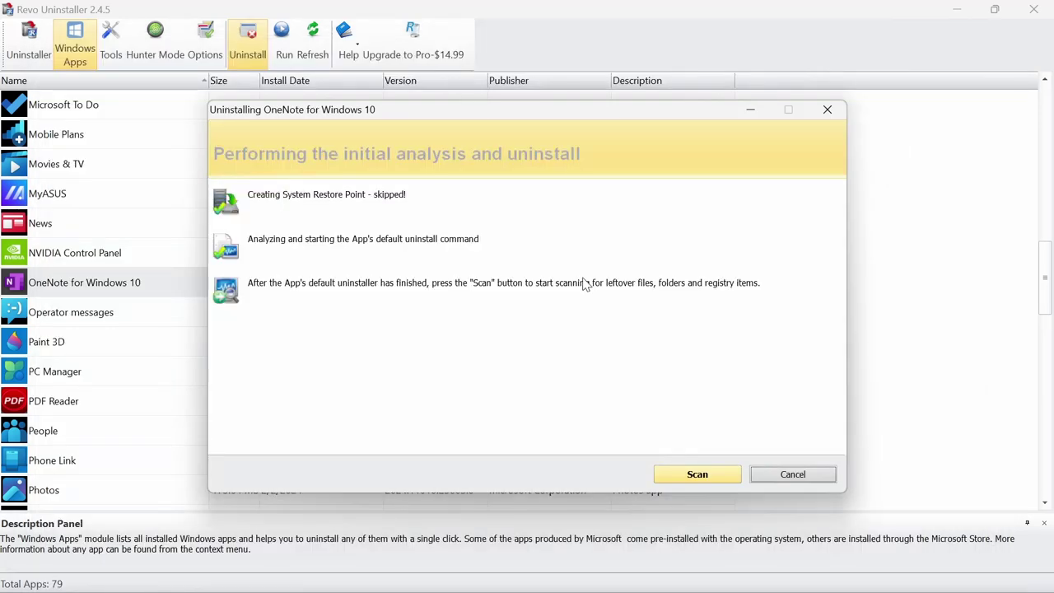
{"action": "left_click", "coordinate": [696, 475]}
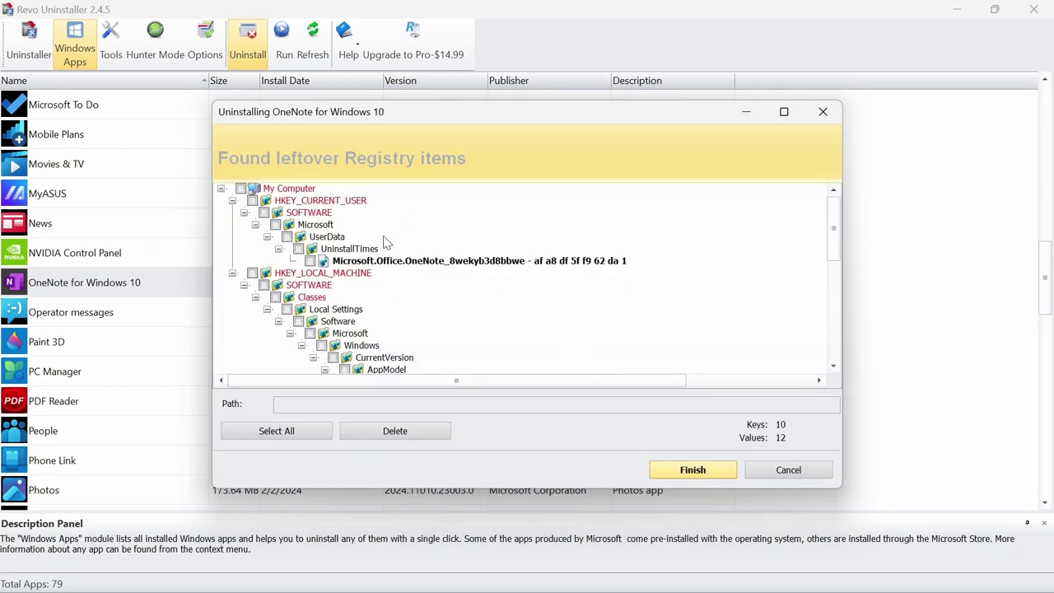
Select all 10 leftover registry keys and 12 values for OneNote and delete them
{"action": "left_click", "coordinate": [282, 436]}
{"action": "left_click", "coordinate": [401, 431]}
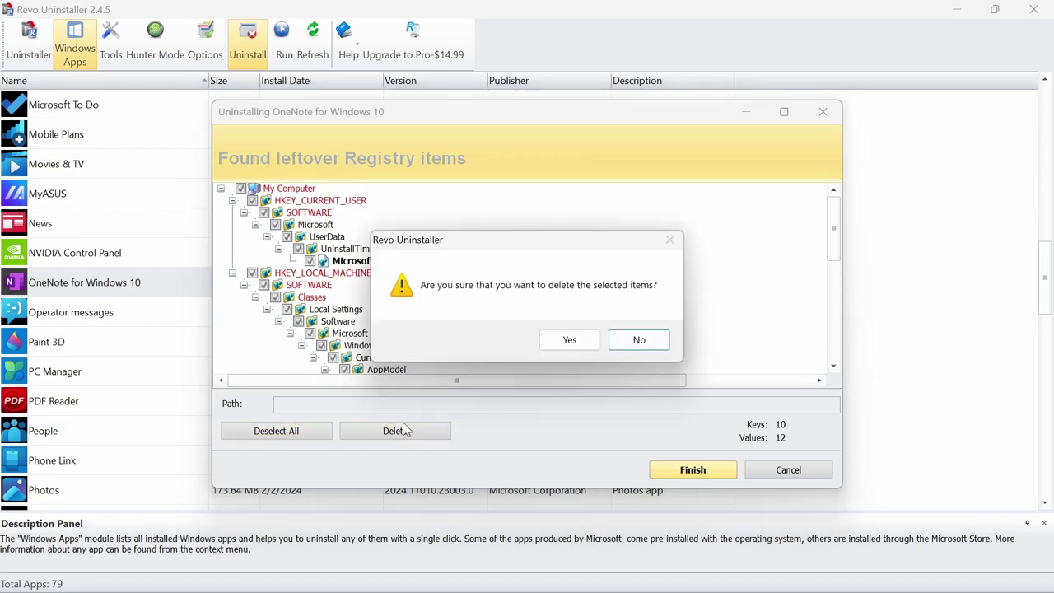
{"action": "left_click", "coordinate": [567, 346]}
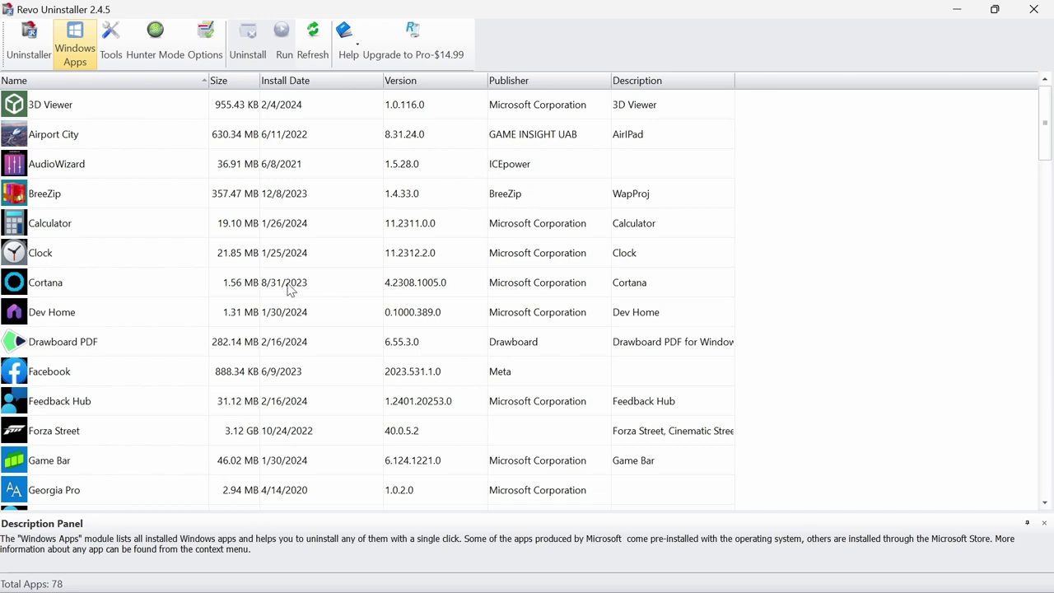
Look over the Windows Apps and installed programs lists, then open the Tools module
{"action": "scroll", "coordinate": [142, 372], "scroll_direction": "down", "scroll_amount": 2}
{"action": "scroll", "coordinate": [142, 372], "scroll_direction": "down", "scroll_amount": 2}
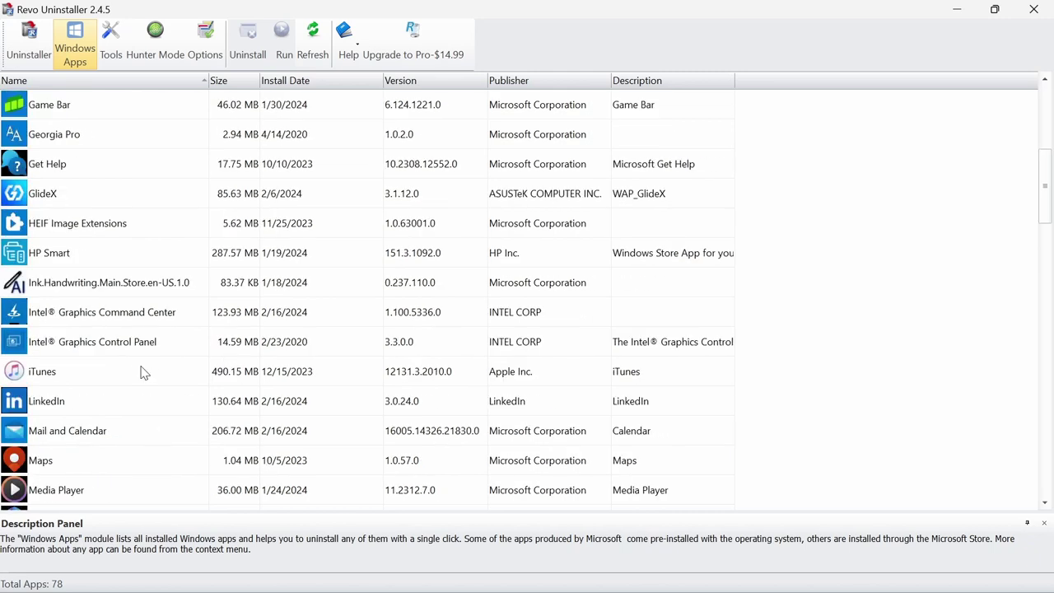
{"action": "left_click", "coordinate": [110, 42]}
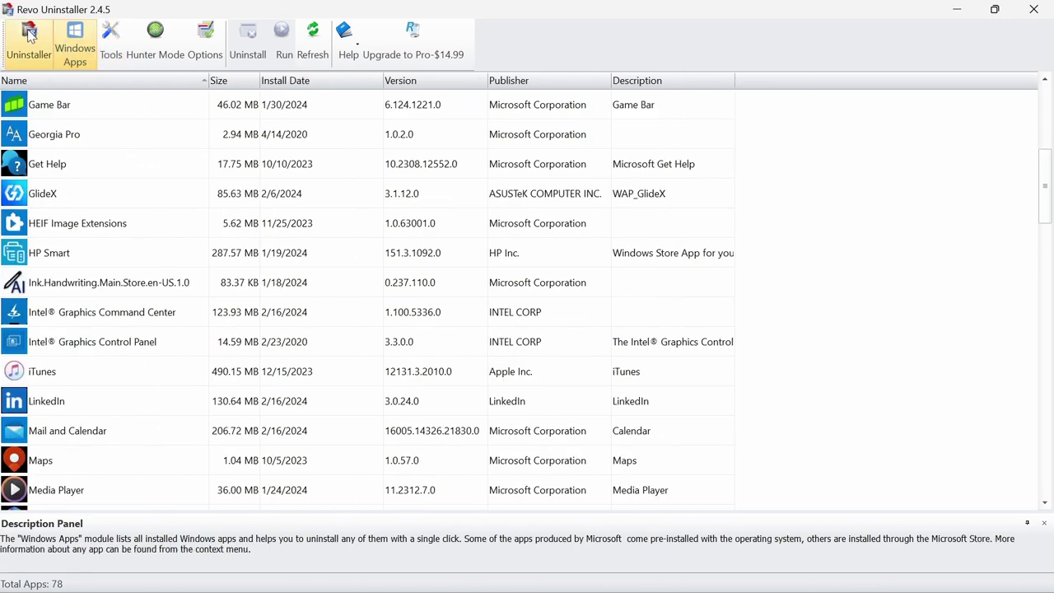
{"action": "left_click", "coordinate": [32, 35]}
{"action": "left_click", "coordinate": [55, 41]}
{"action": "left_click", "coordinate": [37, 44]}
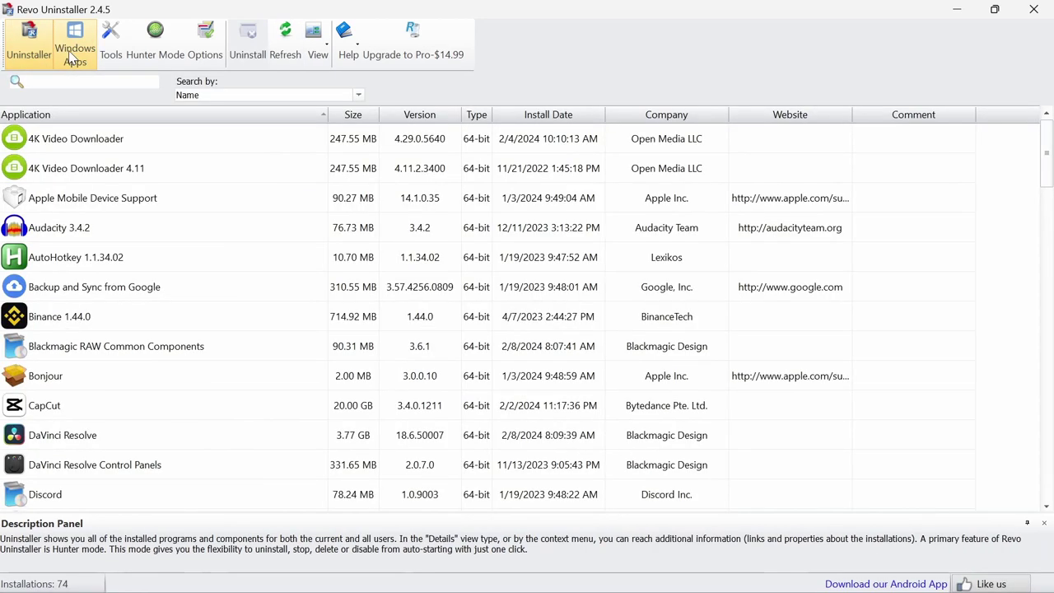
{"action": "left_click", "coordinate": [70, 56]}
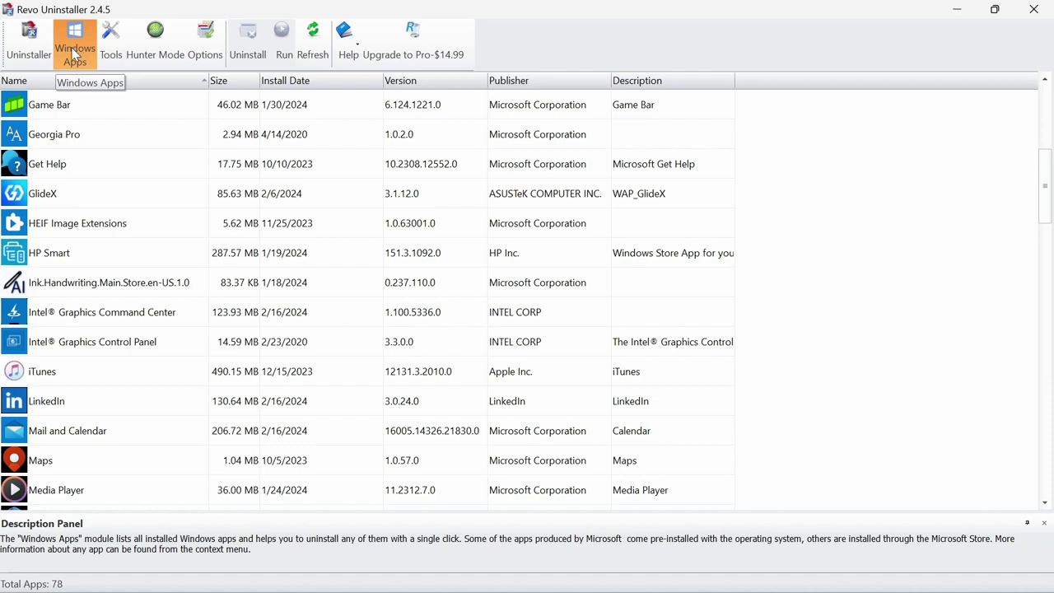
{"action": "left_click", "coordinate": [111, 41]}
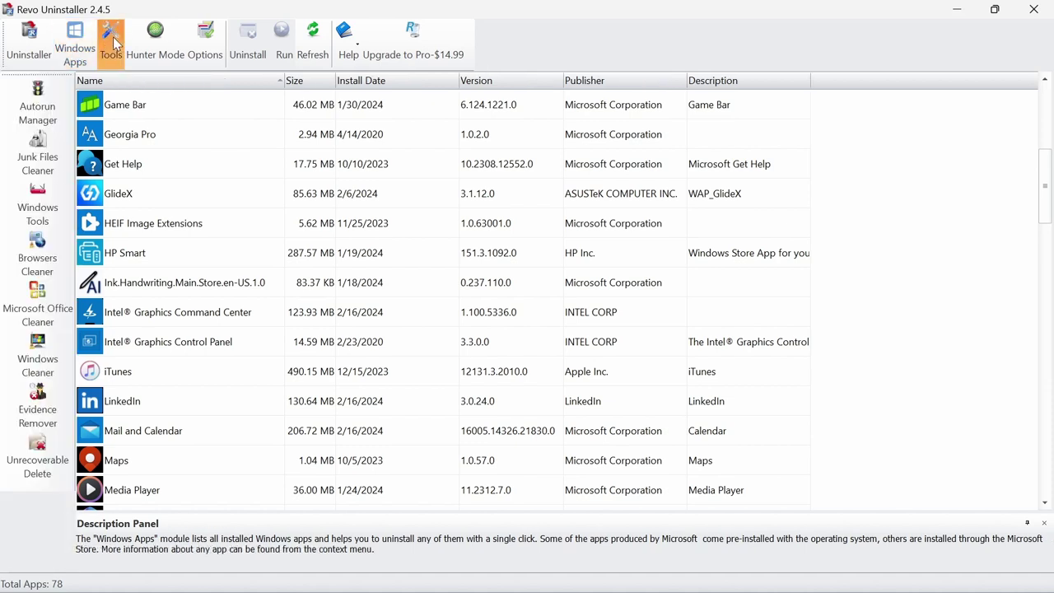
Remove Adobe CCXProcess from Autorun Manager's startup items, leaving 47 entries
{"action": "left_click", "coordinate": [53, 98]}
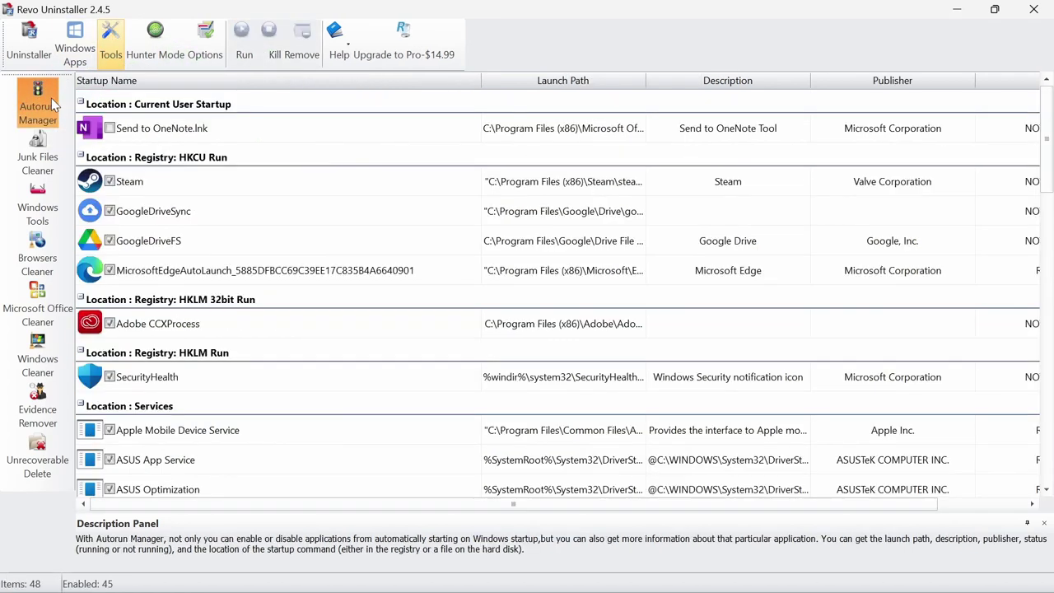
{"action": "left_click", "coordinate": [109, 324]}
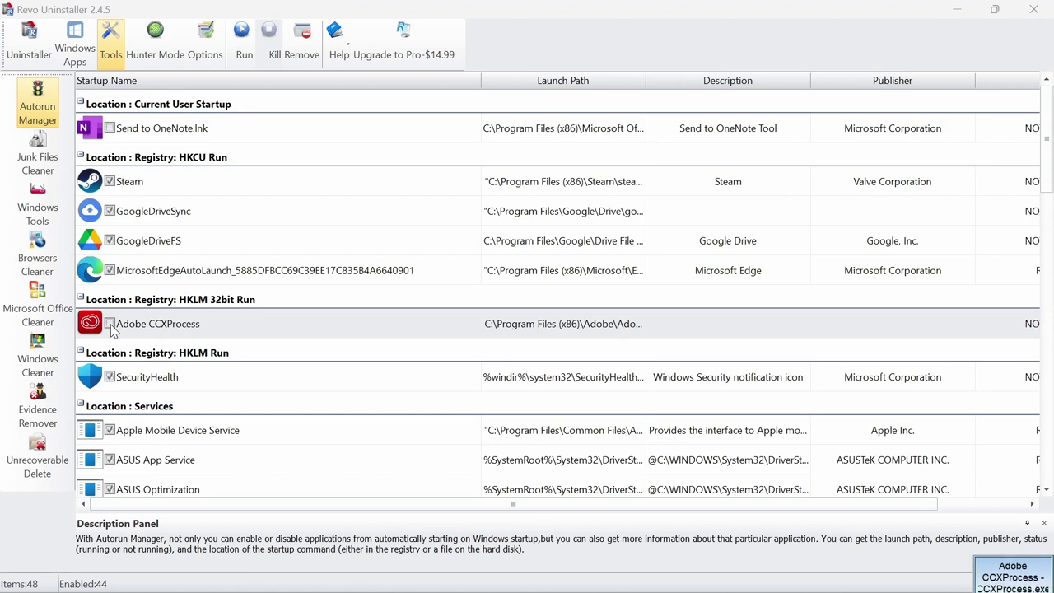
{"action": "left_click", "coordinate": [110, 323]}
{"action": "left_click", "coordinate": [318, 48]}
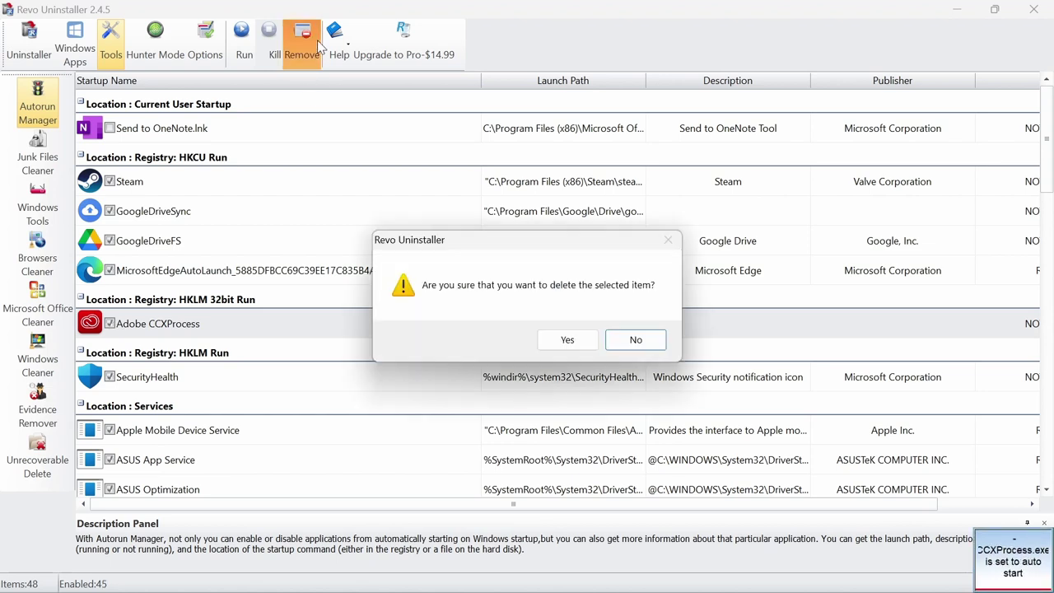
{"action": "left_click", "coordinate": [565, 342]}
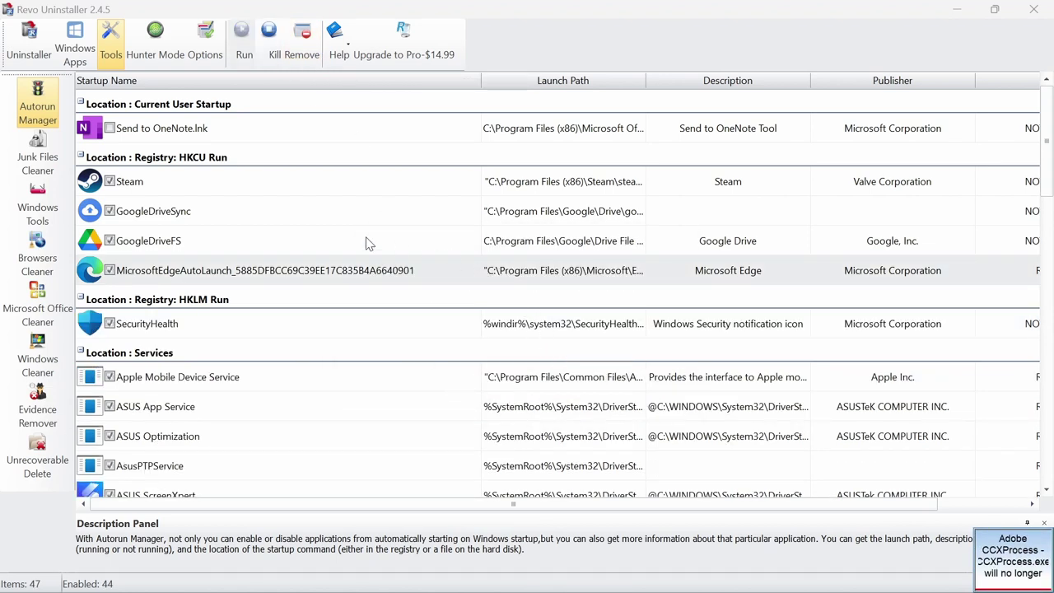
{"action": "scroll", "coordinate": [275, 341], "scroll_direction": "down", "scroll_amount": 2}
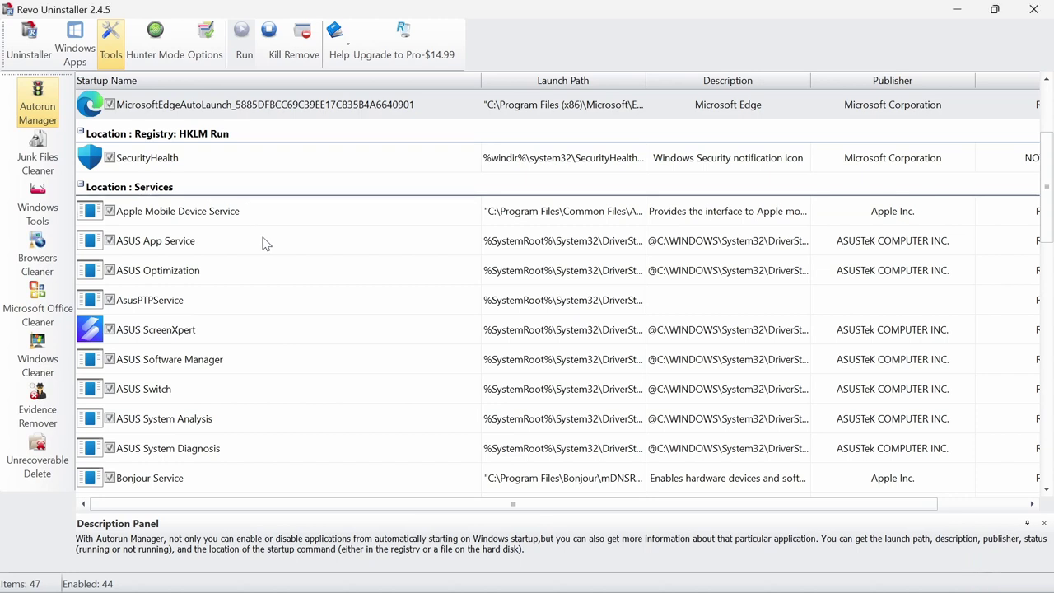
{"action": "left_click", "coordinate": [37, 154]}
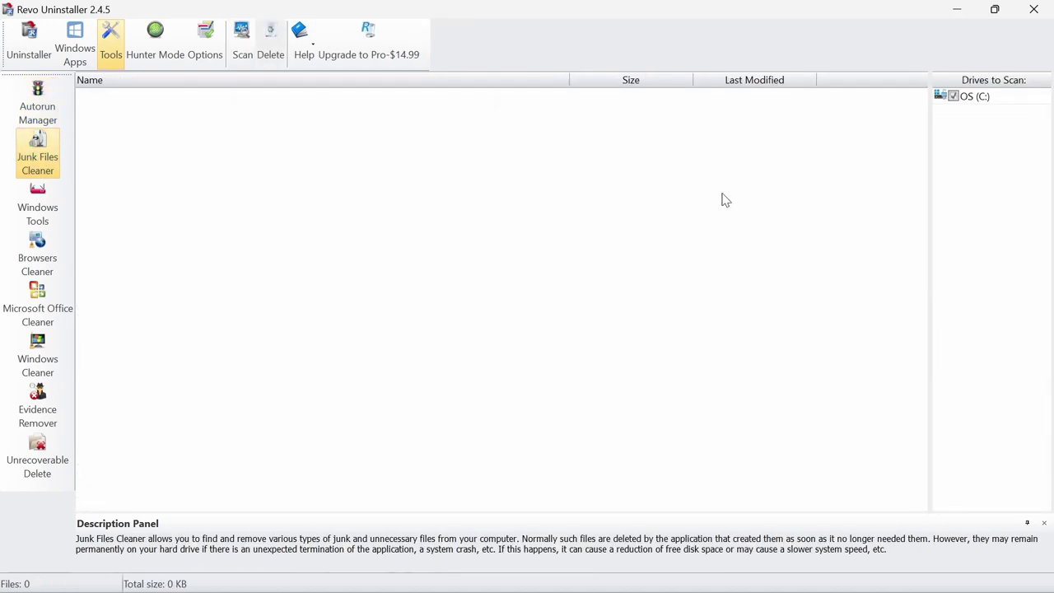
{"action": "left_click", "coordinate": [990, 96]}
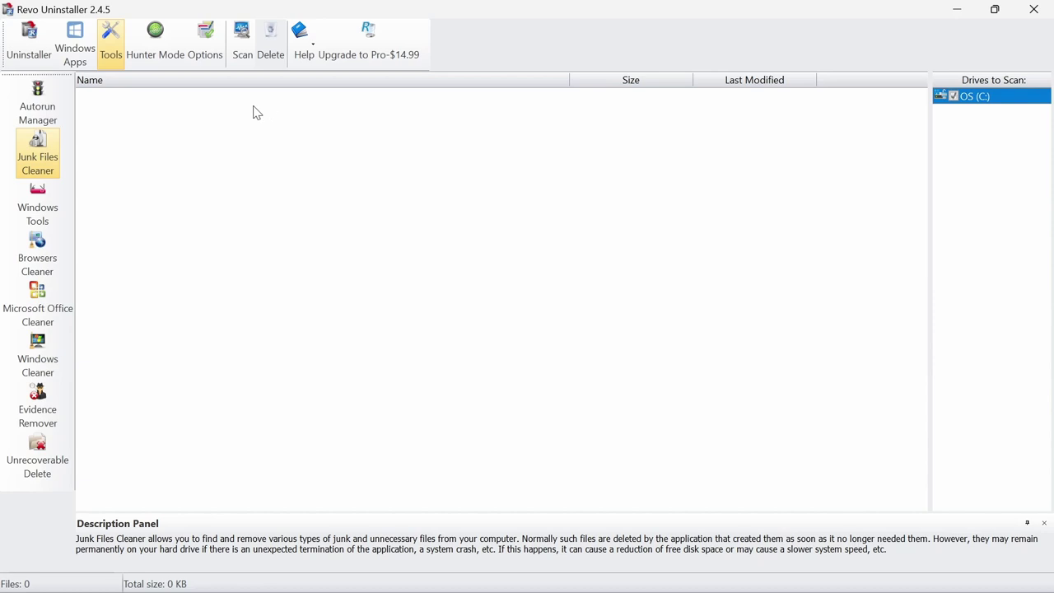
{"action": "left_click", "coordinate": [38, 208]}
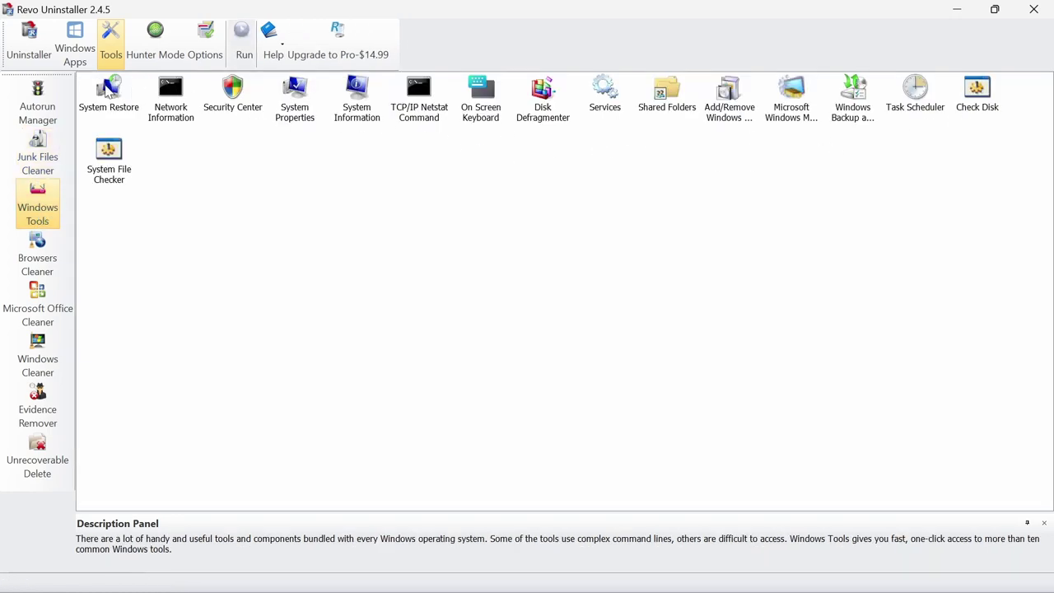
Read the Windows Tools descriptions, from System Restore to Task Scheduler, then open Browsers Cleaner
{"action": "left_click", "coordinate": [108, 92]}
{"action": "left_click", "coordinate": [173, 108]}
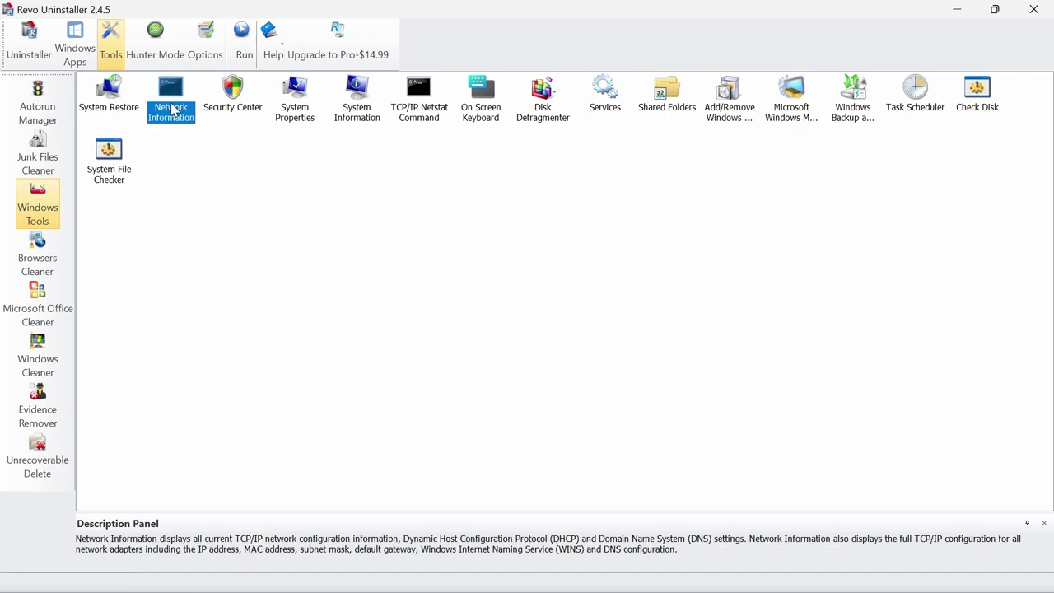
{"action": "left_click", "coordinate": [351, 117]}
{"action": "left_click", "coordinate": [985, 93]}
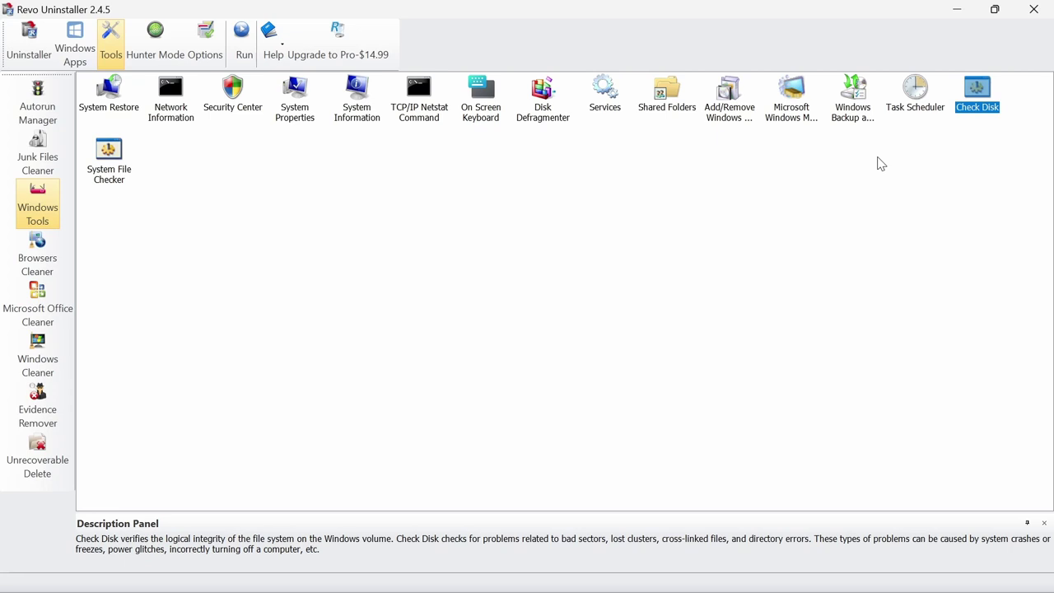
{"action": "left_click", "coordinate": [497, 109]}
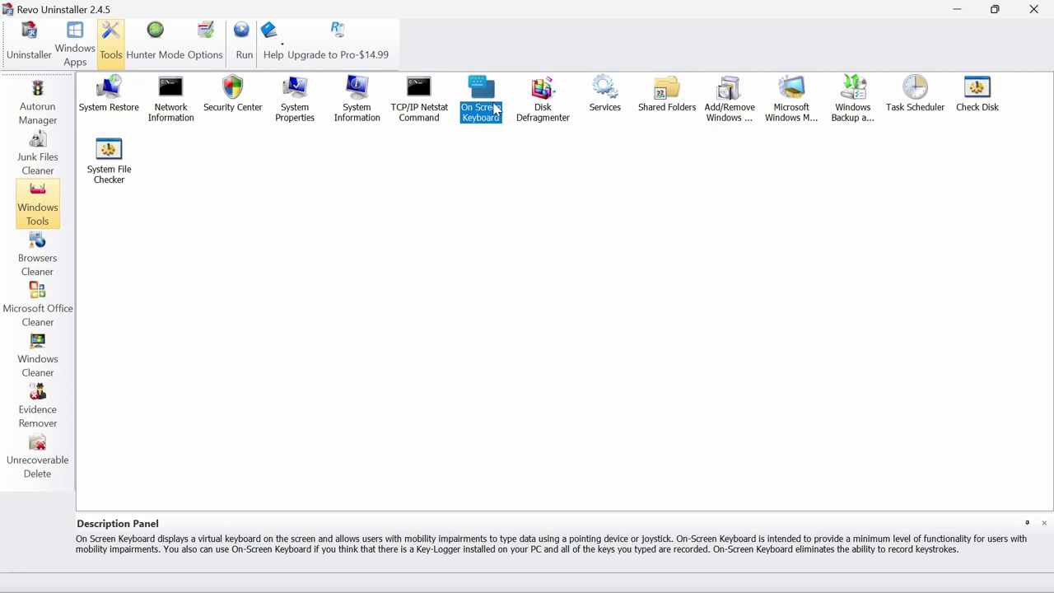
{"action": "left_click", "coordinate": [861, 91]}
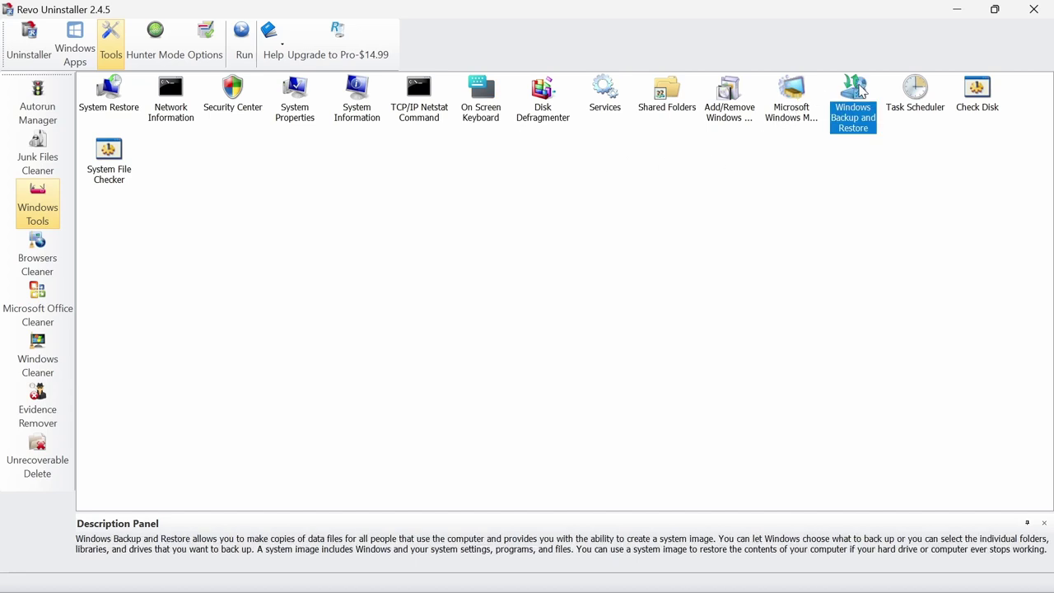
{"action": "left_click", "coordinate": [917, 89]}
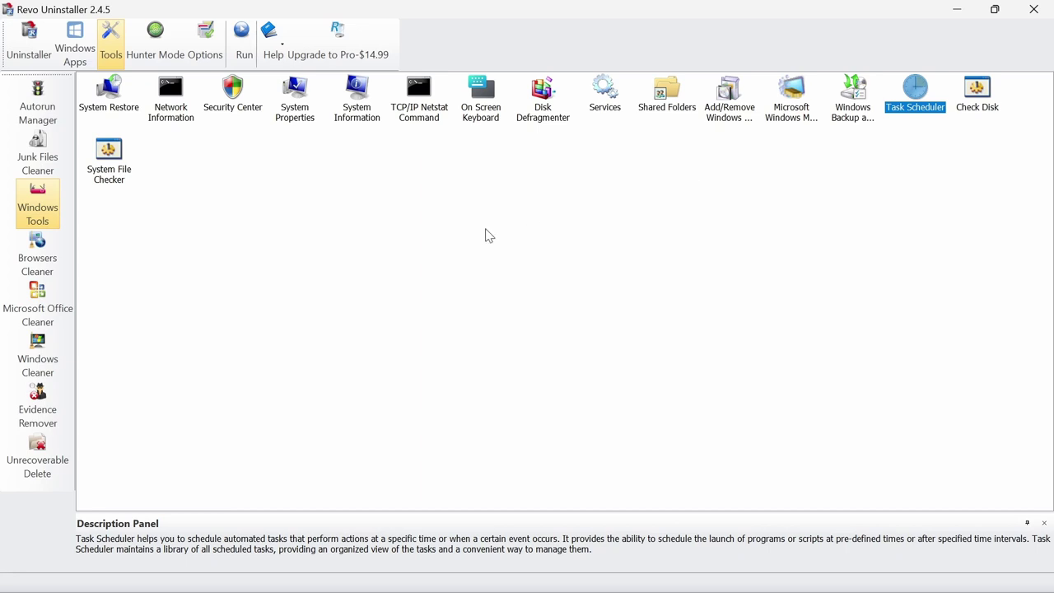
{"action": "left_click", "coordinate": [49, 266]}
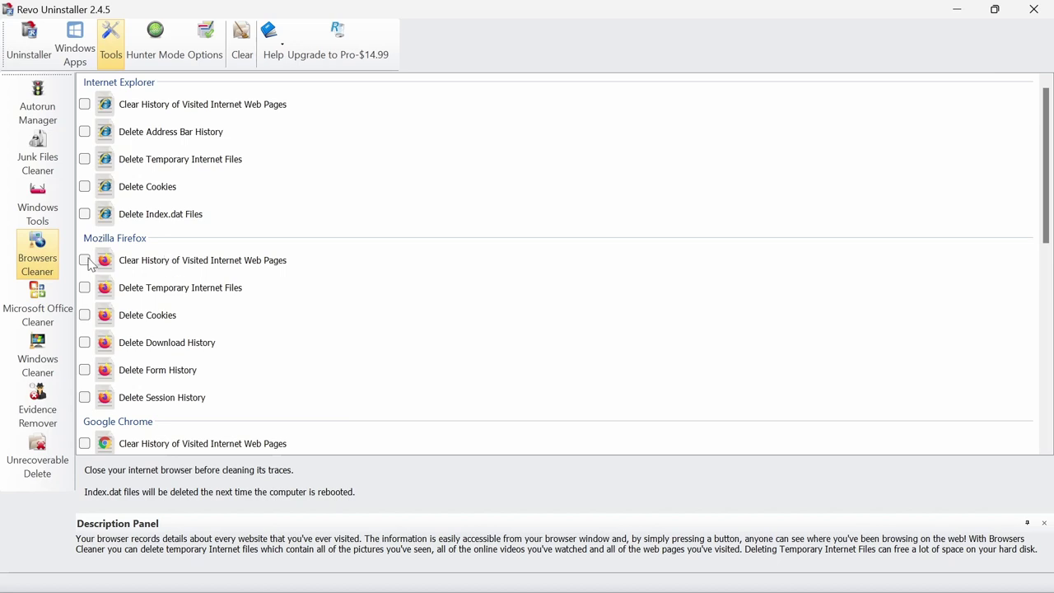
Tick Firefox's visited pages, temporary files, cookies, download, form and session history
{"action": "scroll", "coordinate": [89, 202], "scroll_direction": "down", "scroll_amount": 3}
{"action": "scroll", "coordinate": [92, 202], "scroll_direction": "up", "scroll_amount": 3}
{"action": "left_click", "coordinate": [84, 261]}
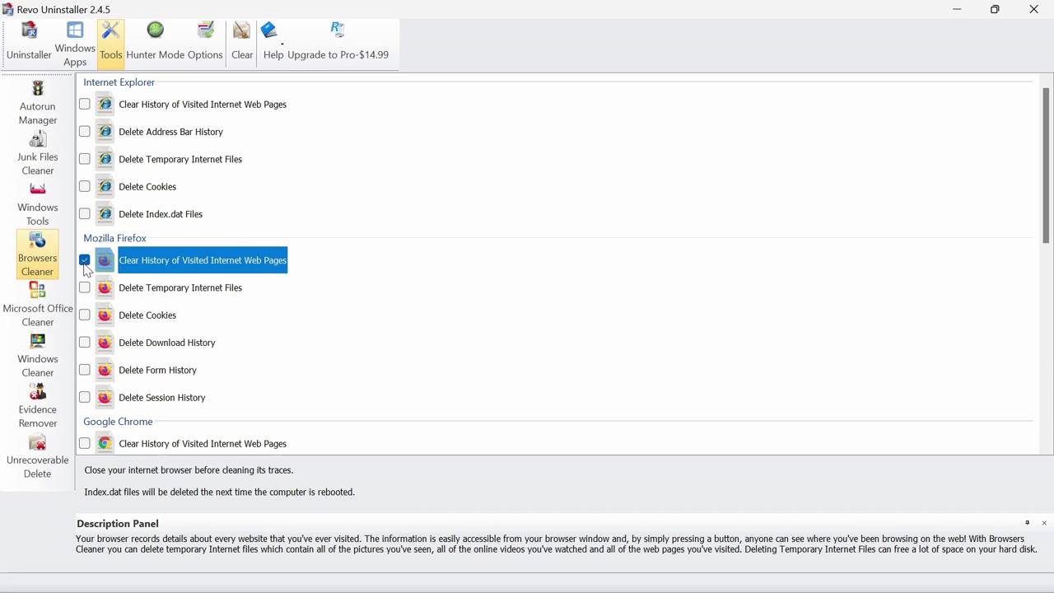
{"action": "left_click", "coordinate": [84, 288]}
{"action": "left_click", "coordinate": [84, 314]}
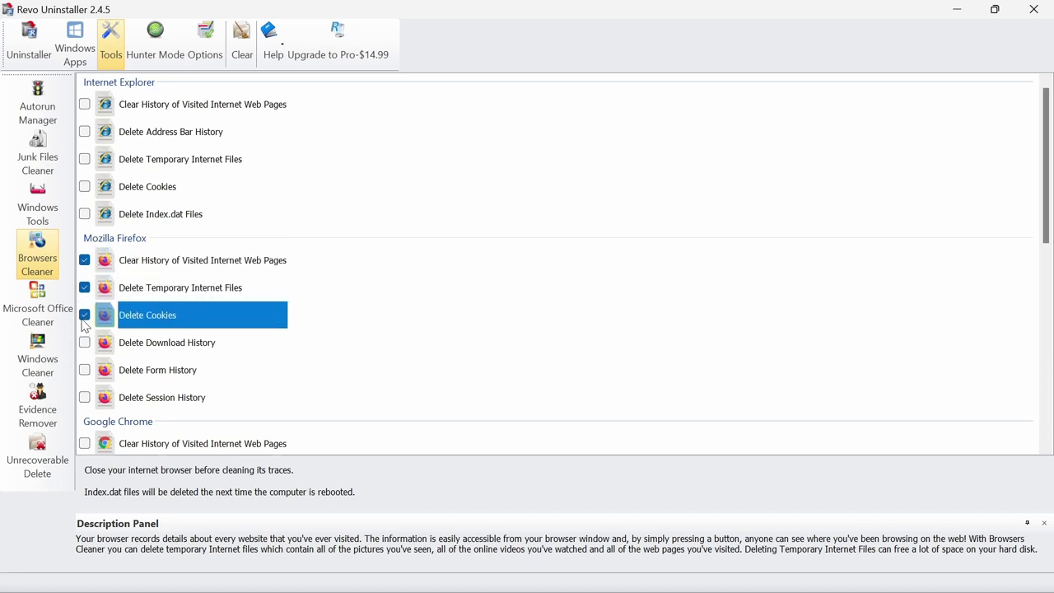
{"action": "left_click", "coordinate": [85, 342]}
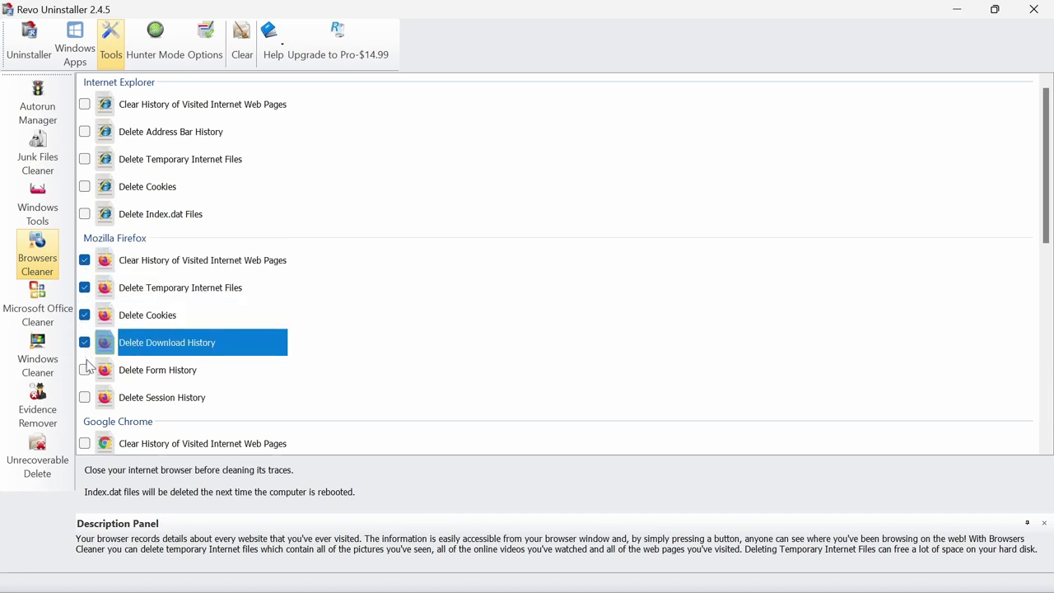
{"action": "left_click", "coordinate": [84, 370]}
{"action": "left_click", "coordinate": [84, 398]}
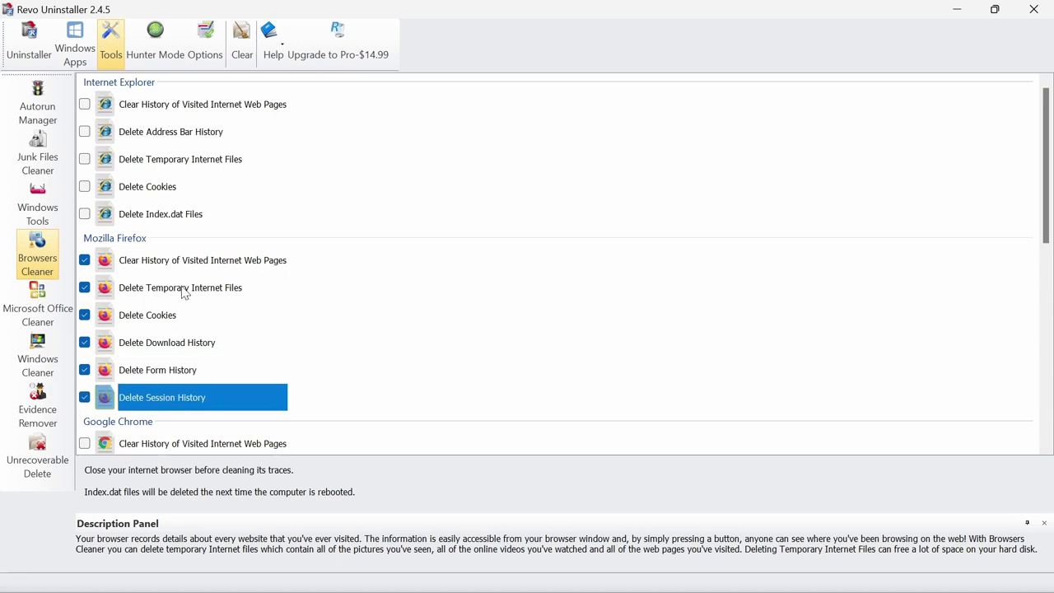
Clear the checked browser traces, confirming and acknowledging the completion message
{"action": "left_click", "coordinate": [244, 56]}
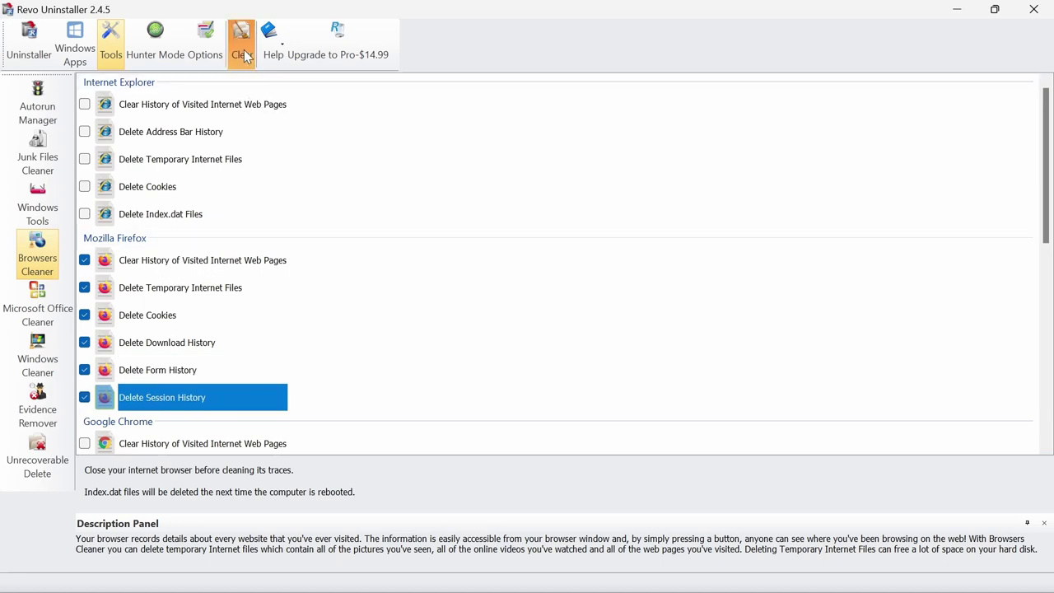
{"action": "left_click", "coordinate": [560, 344]}
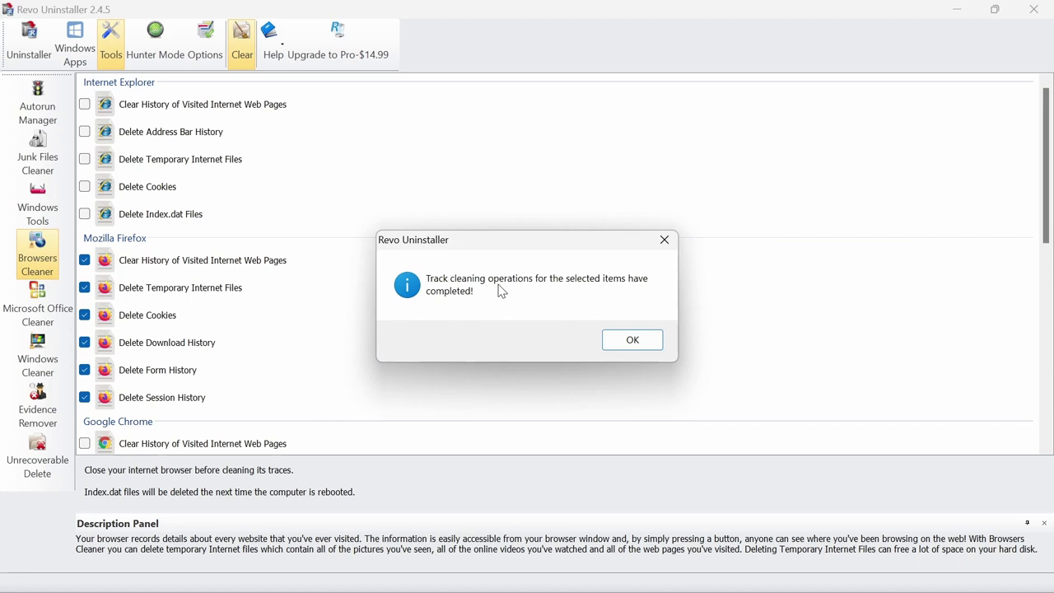
{"action": "left_click", "coordinate": [616, 341]}
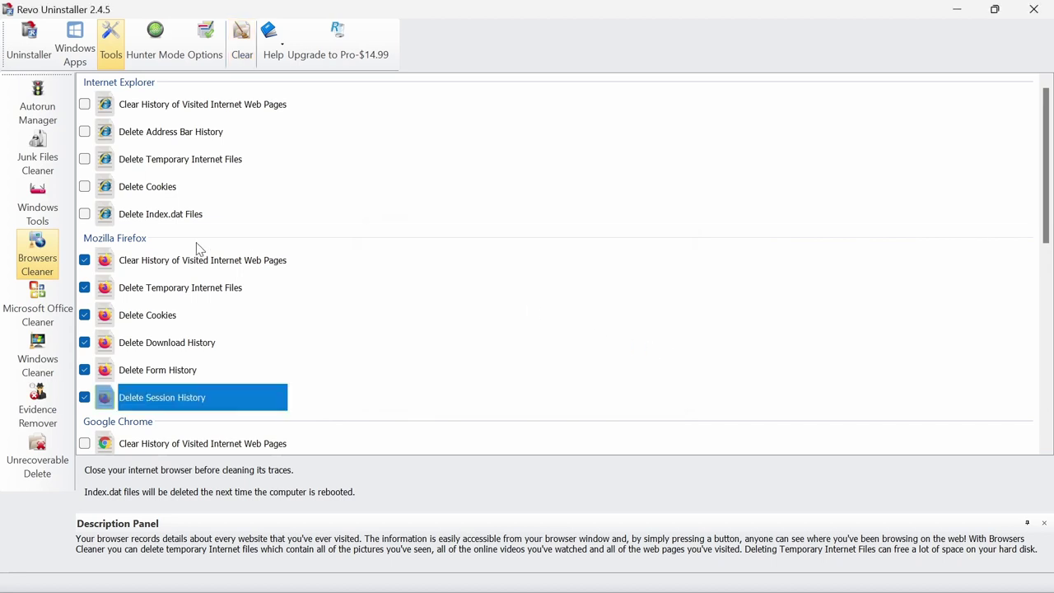
{"action": "scroll", "coordinate": [231, 280], "scroll_direction": "down", "scroll_amount": 5}
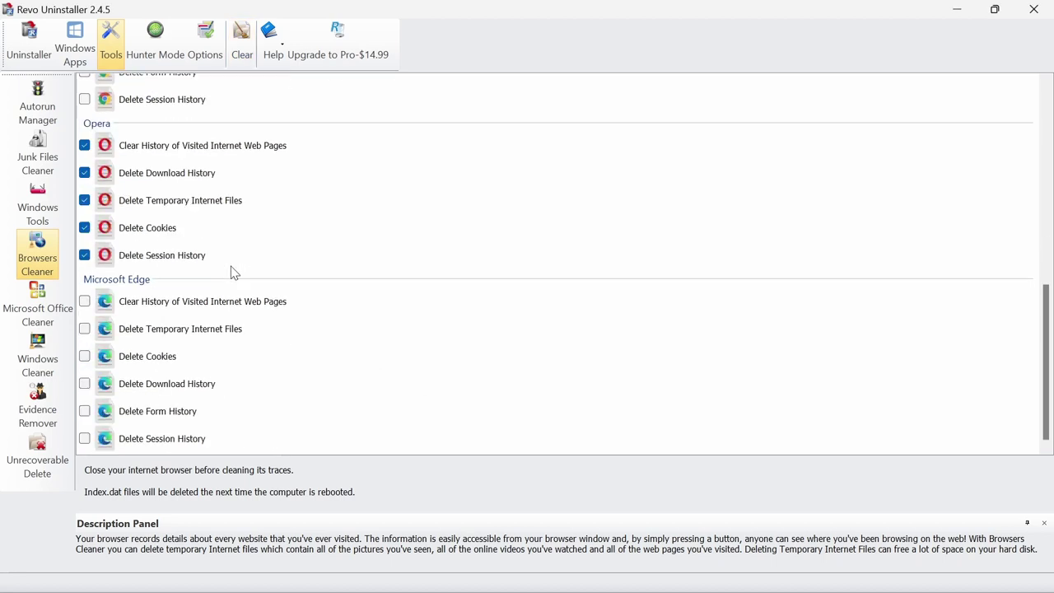
{"action": "scroll", "coordinate": [231, 271], "scroll_direction": "up", "scroll_amount": 5}
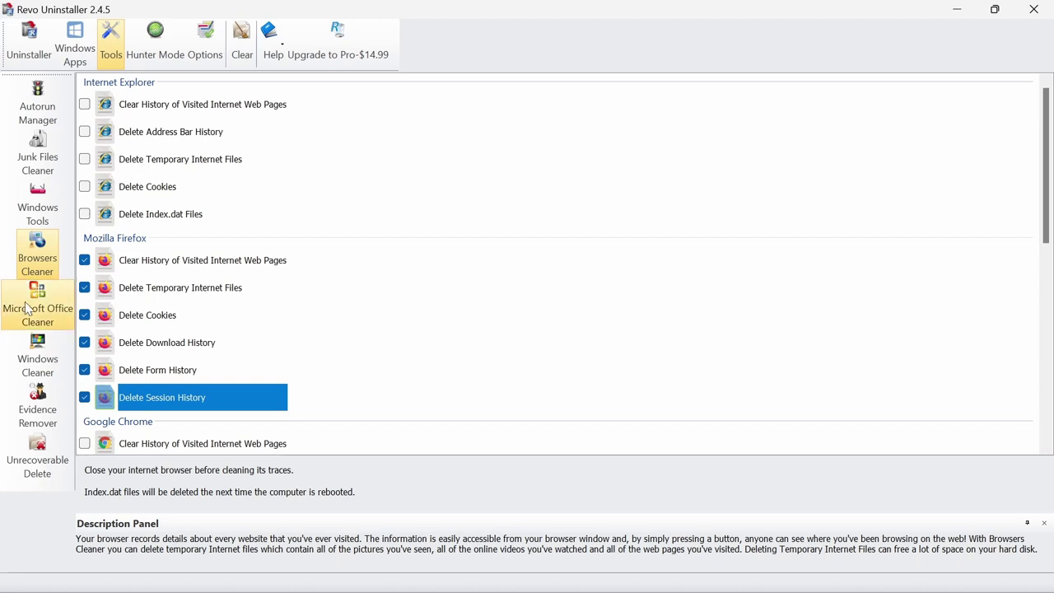
View the Microsoft Office cleaner options, then browse Windows Cleaner's registry and disk traces
{"action": "left_click", "coordinate": [49, 305]}
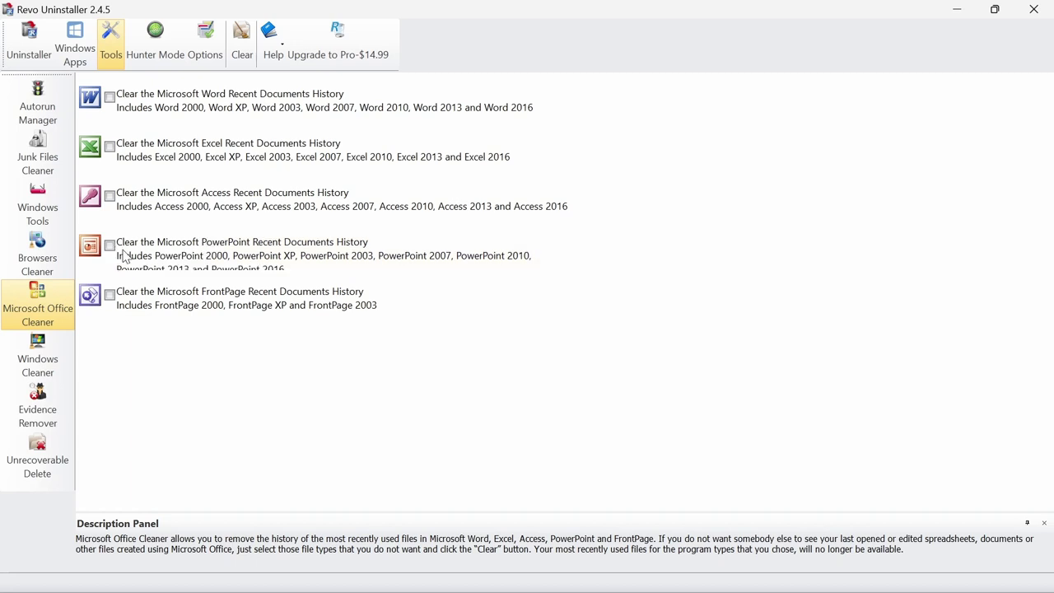
{"action": "left_click", "coordinate": [39, 348]}
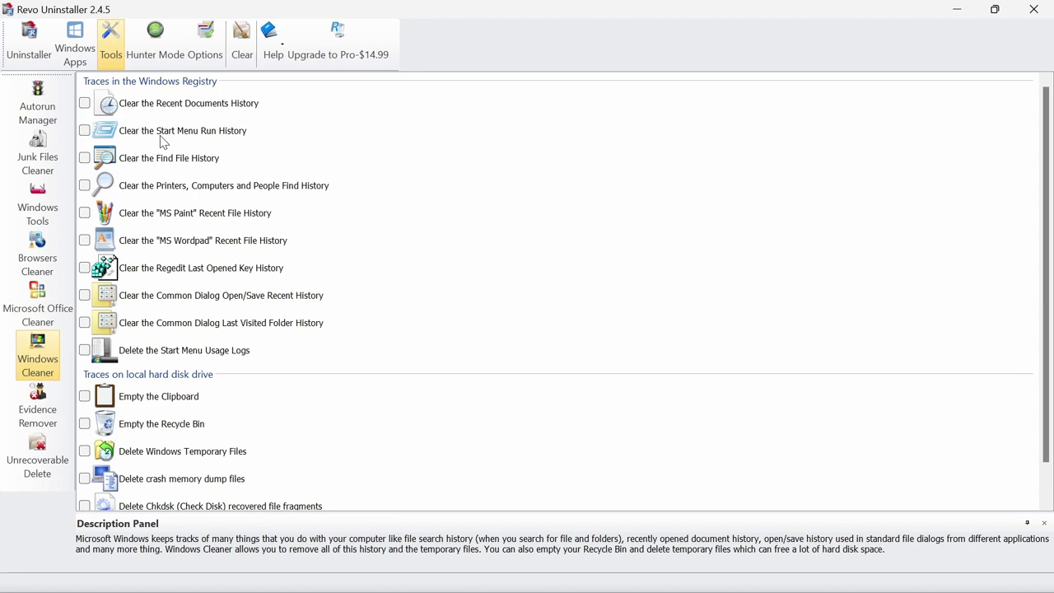
{"action": "scroll", "coordinate": [164, 142], "scroll_direction": "down", "scroll_amount": 1}
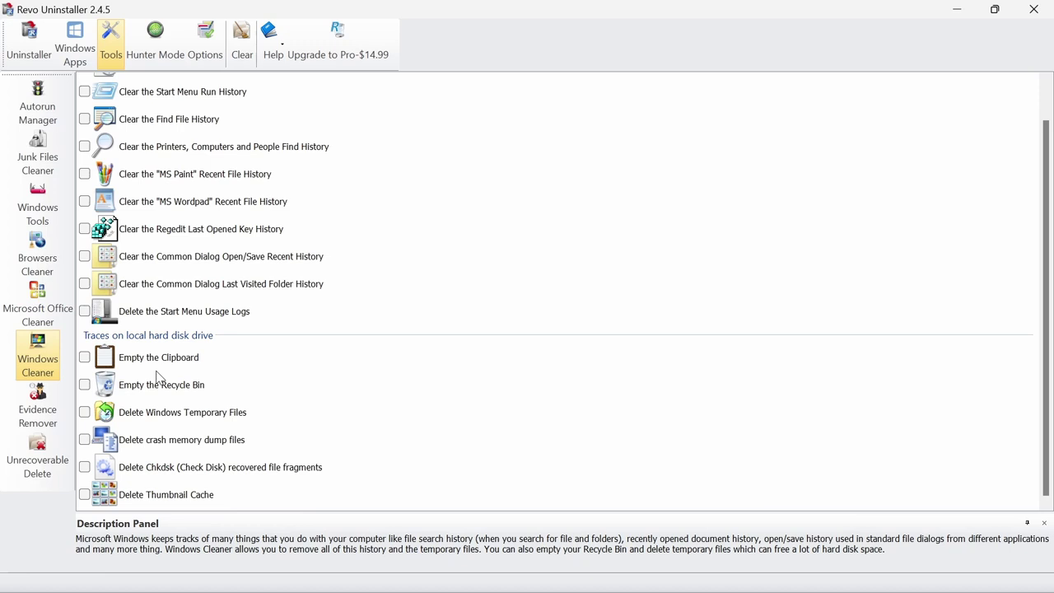
View the Evidence Remover page, then open Unrecoverable Delete with its empty file list
{"action": "left_click", "coordinate": [49, 411]}
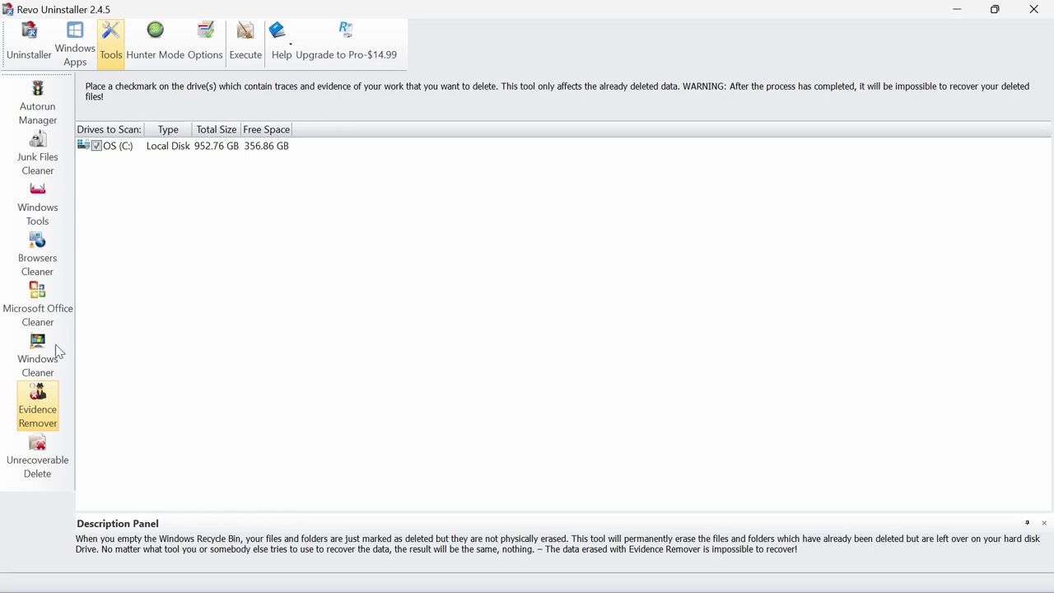
{"action": "left_click", "coordinate": [37, 466]}
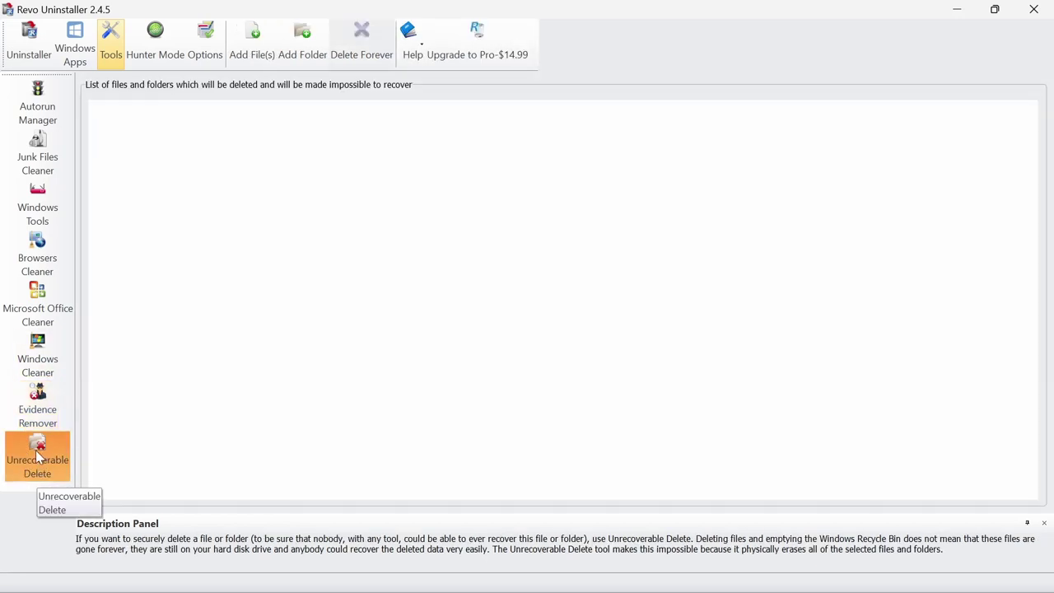